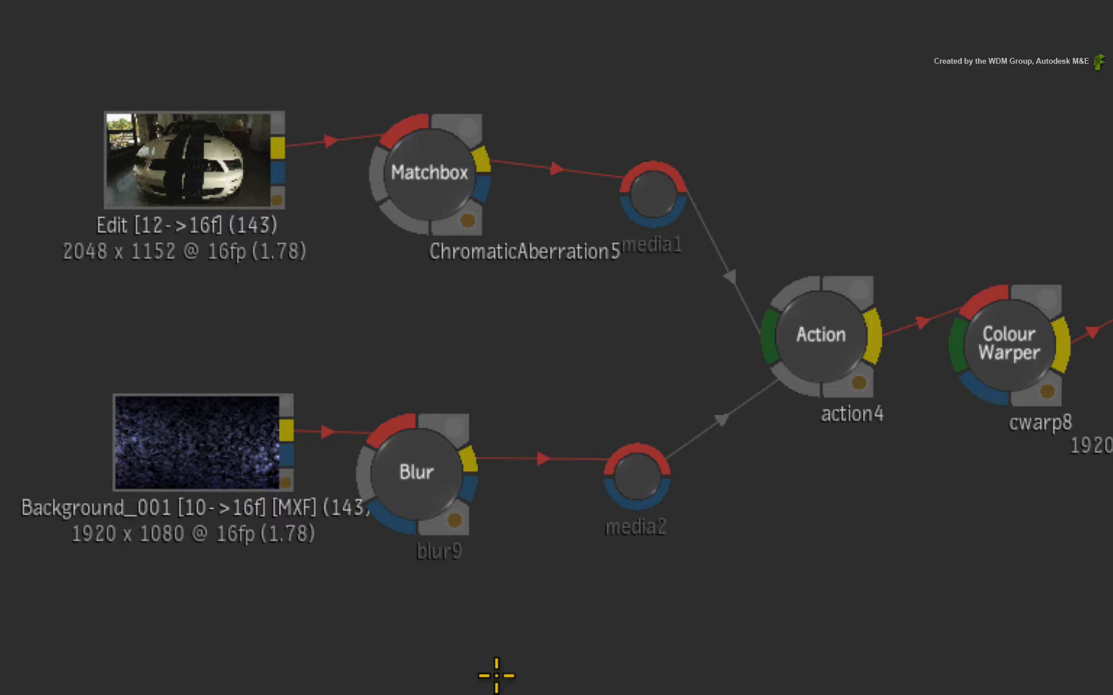
Inspect the Batch schematic by selecting the Background_001 and Edit sources and viewing the Action node's result.
click(96, 261)
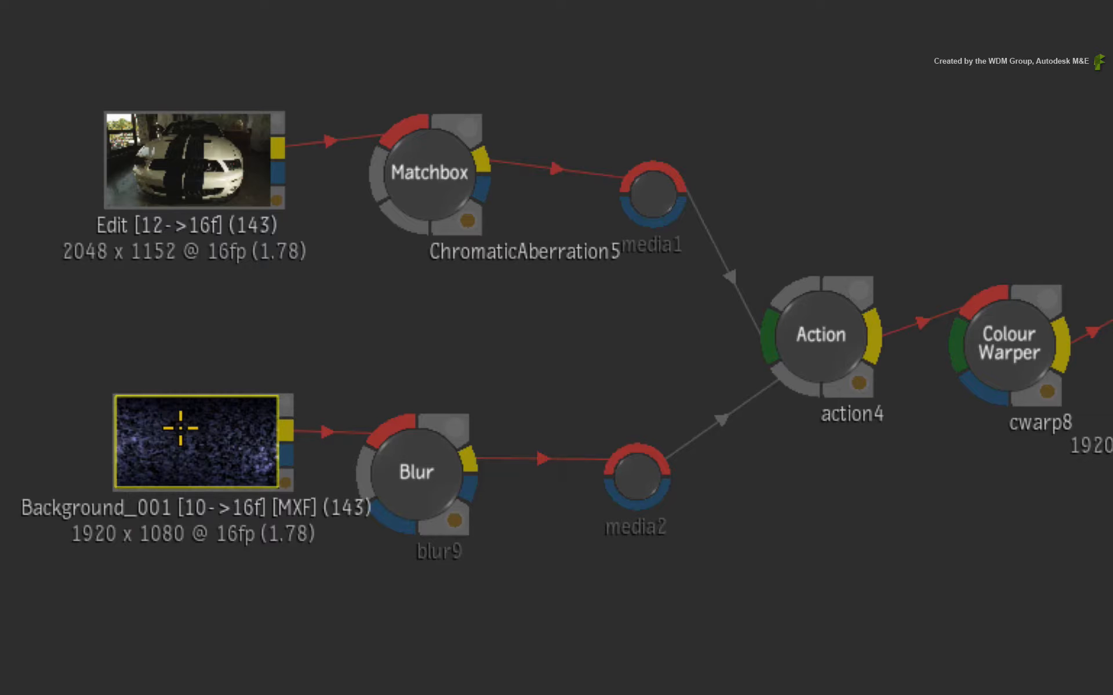
click(173, 153)
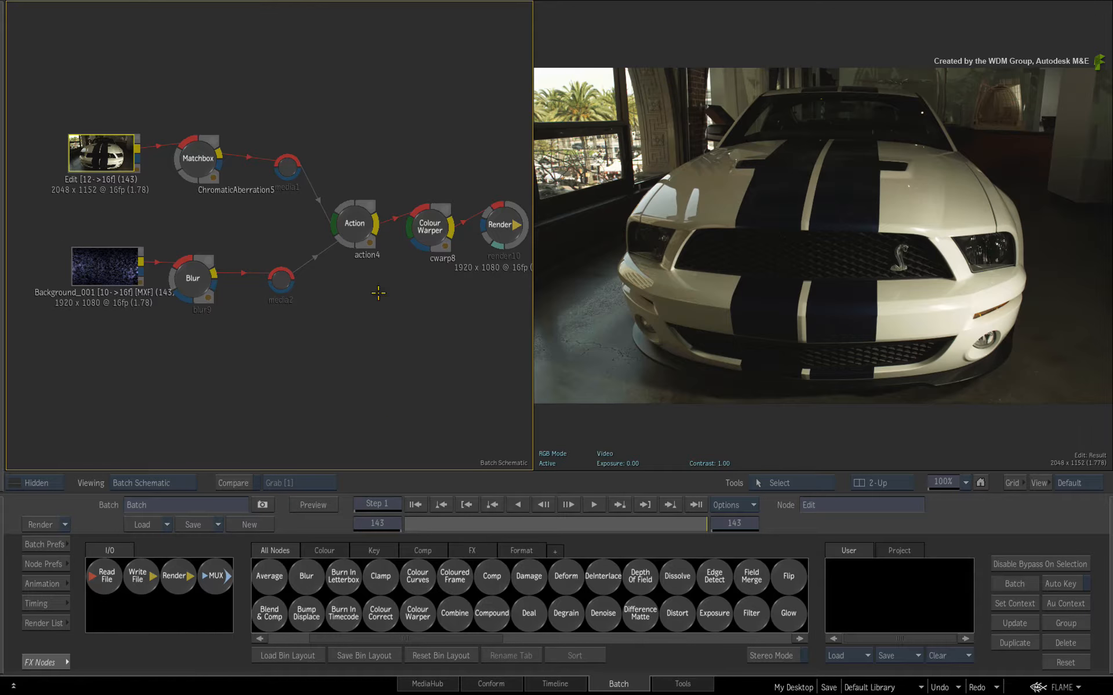
drag(700, 526, 778, 513)
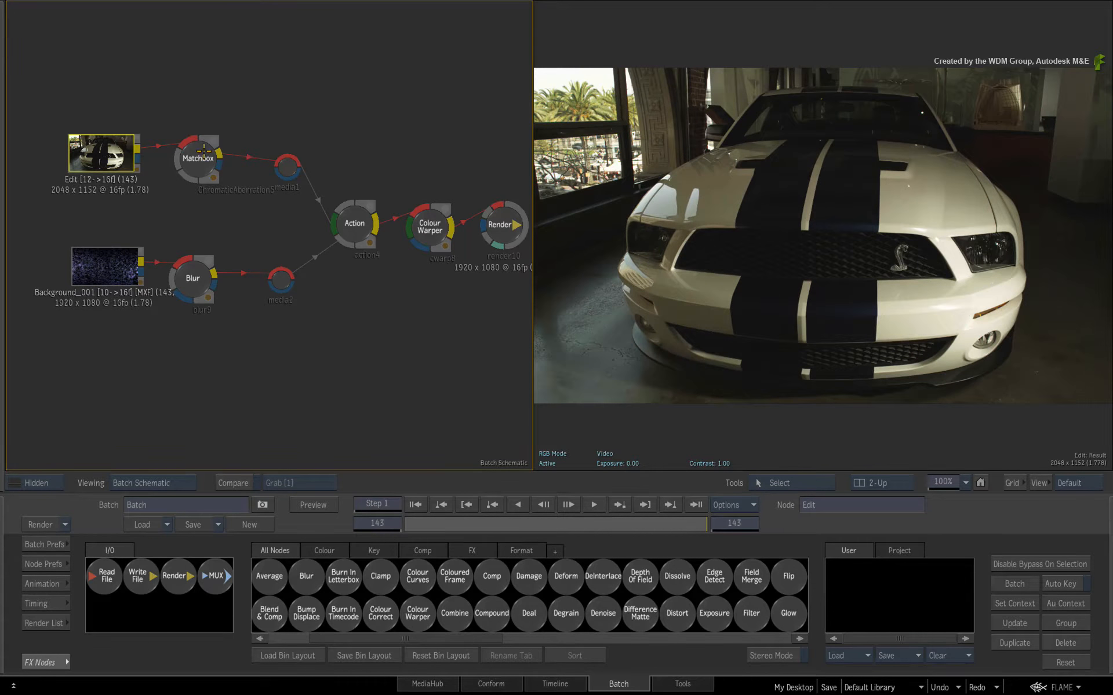
click(353, 223)
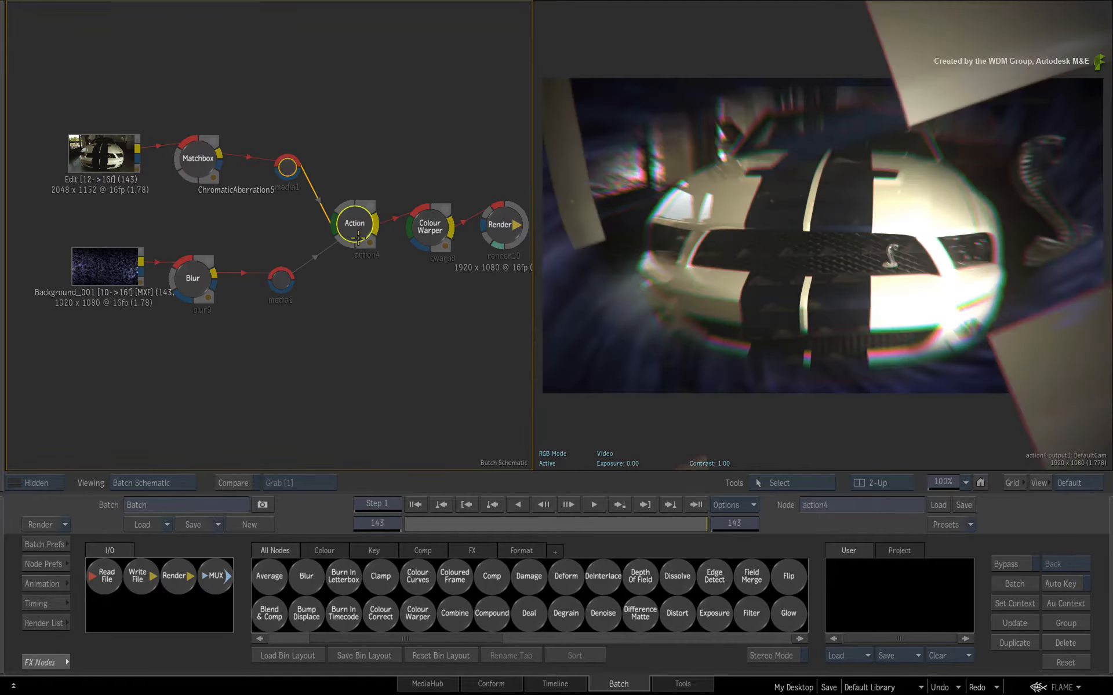
Set Context 1 on the Colour Warper node and reveal the media panel beside the schematic.
click(431, 223)
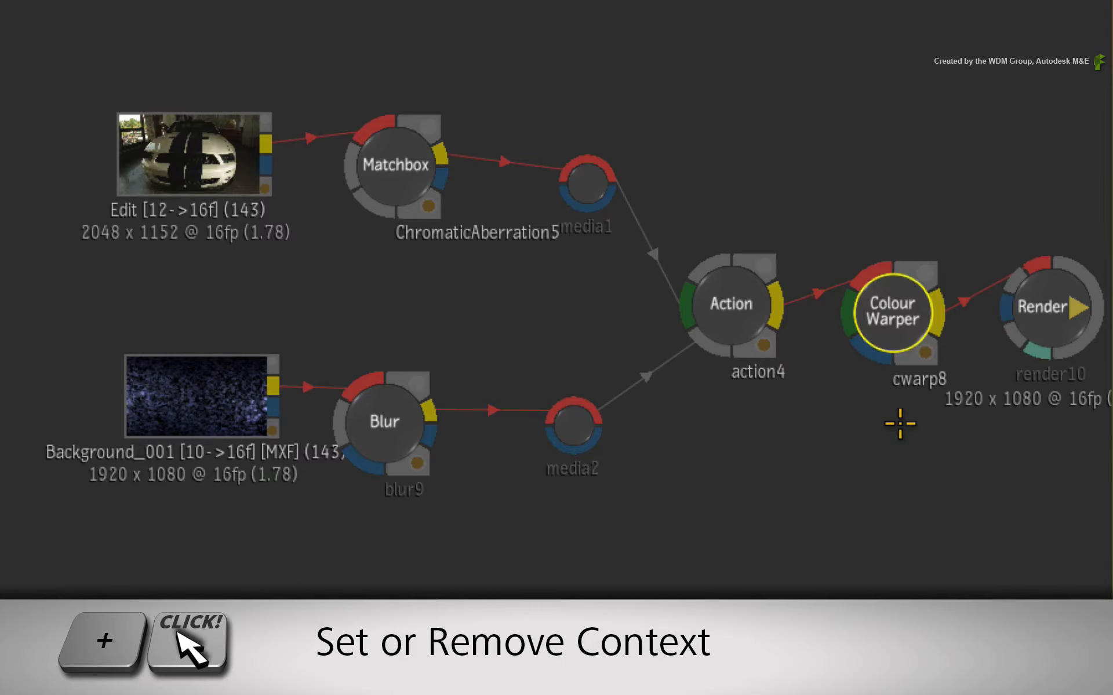
click(897, 318)
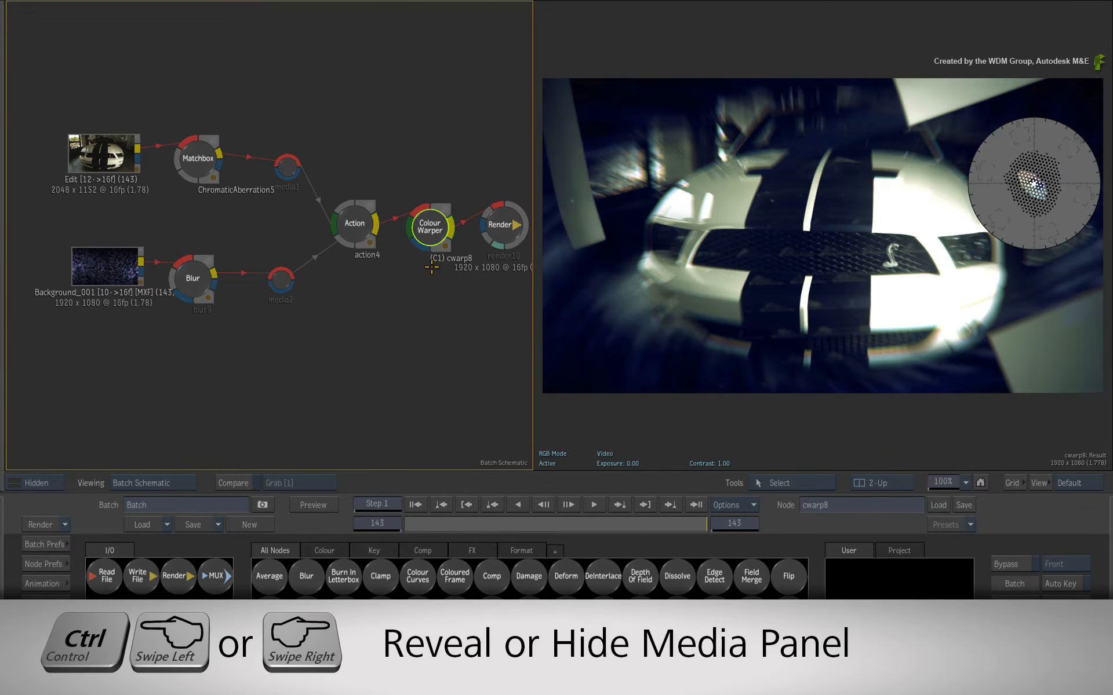
mouse_move(2, 299)
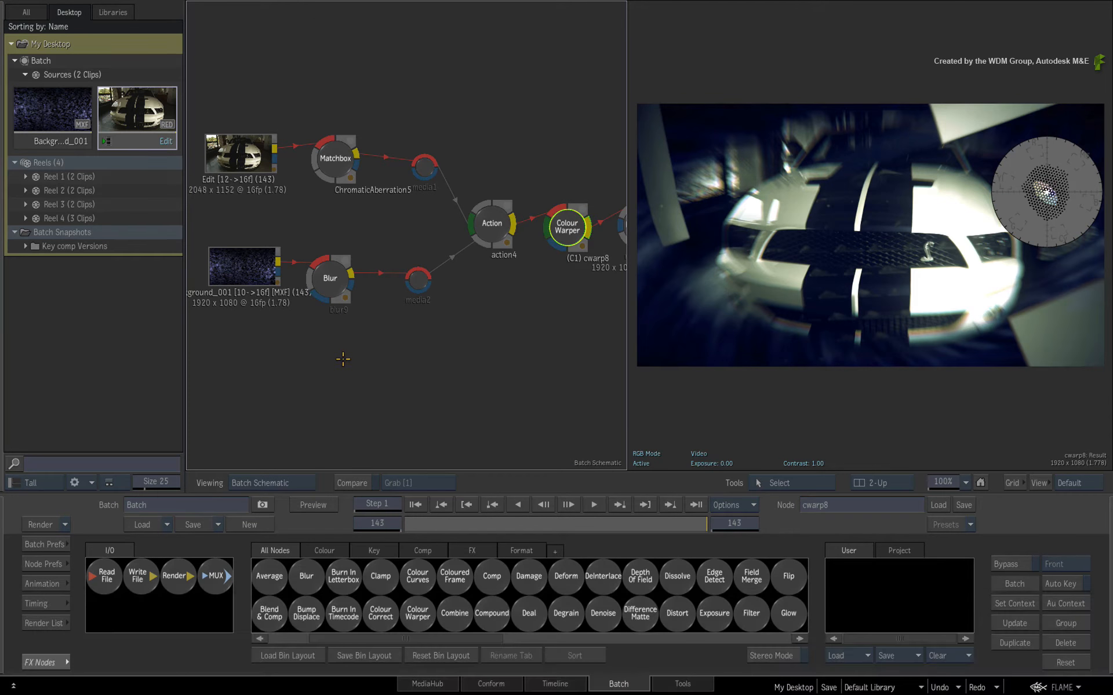
Select the Edit and Background_001 source nodes in turn to match them with the clips in the Batch Sources.
click(236, 149)
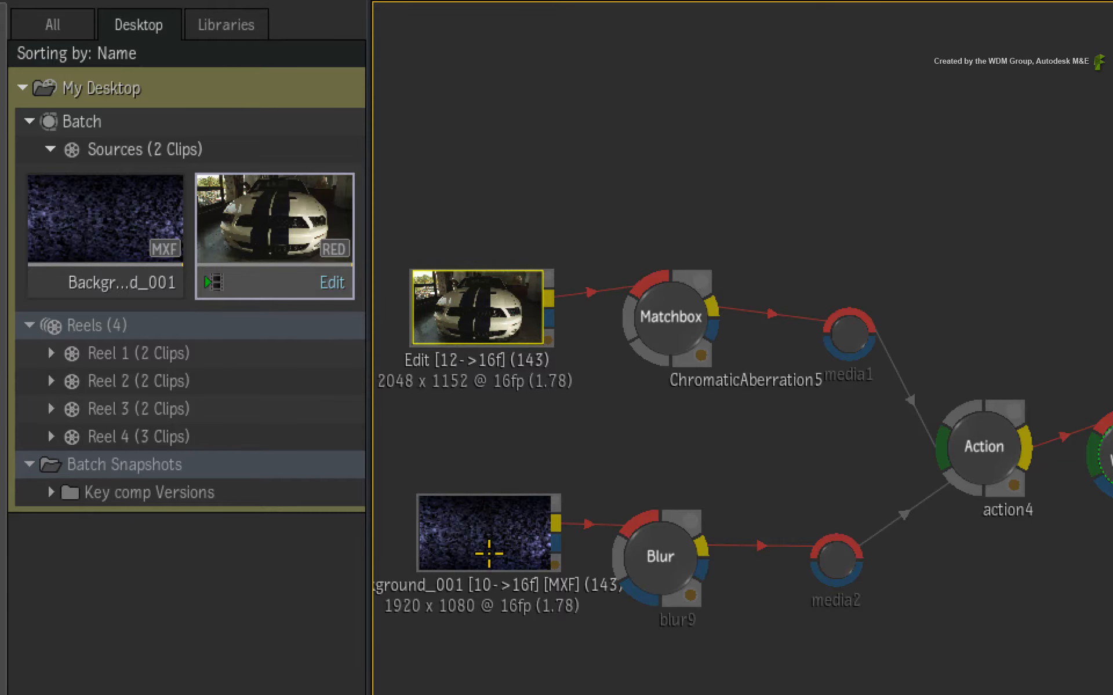
click(490, 544)
click(491, 319)
click(492, 521)
click(492, 317)
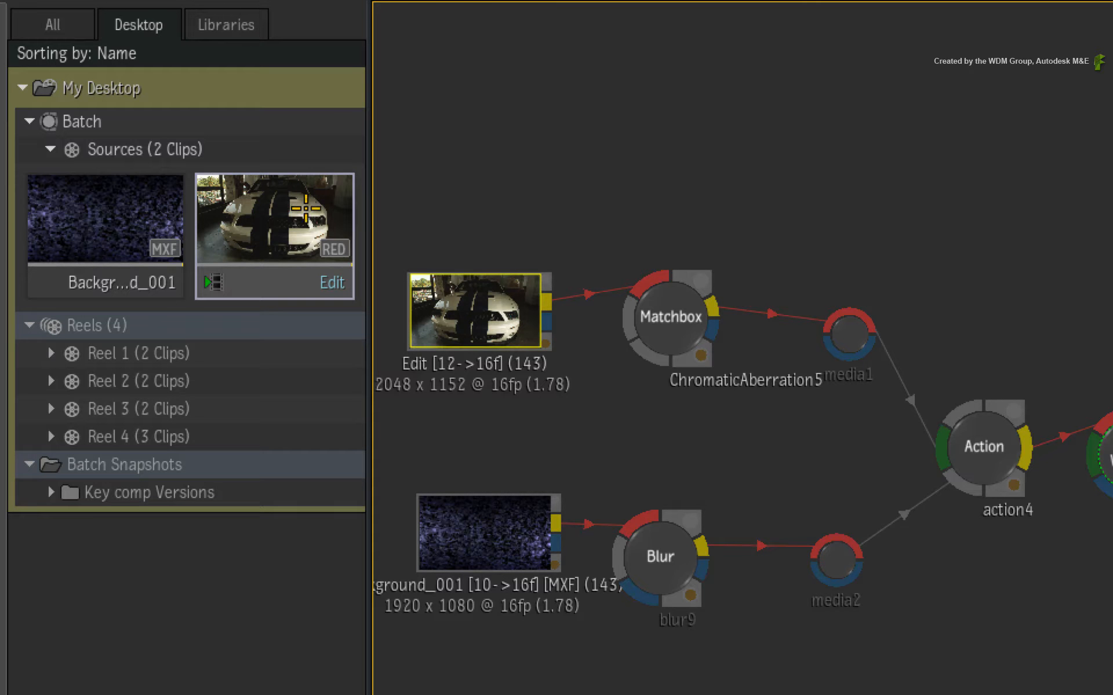
Select the Edit clip in the Batch Sources, view it in the Timeline and scrub back to frame 1.
right_click(239, 234)
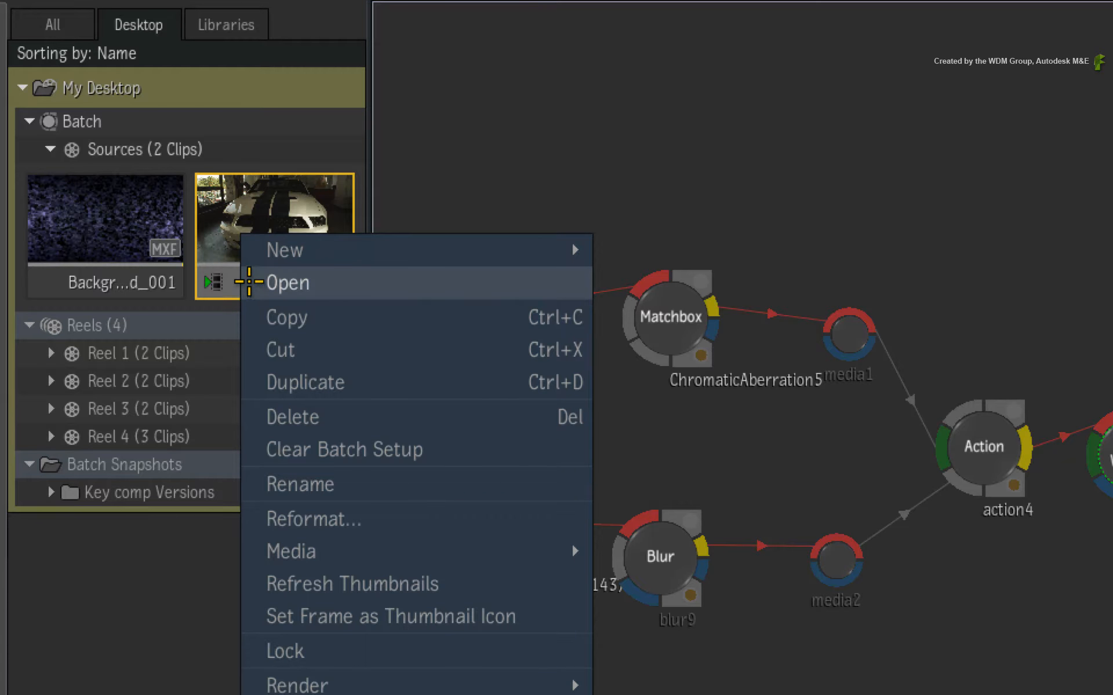
click(217, 234)
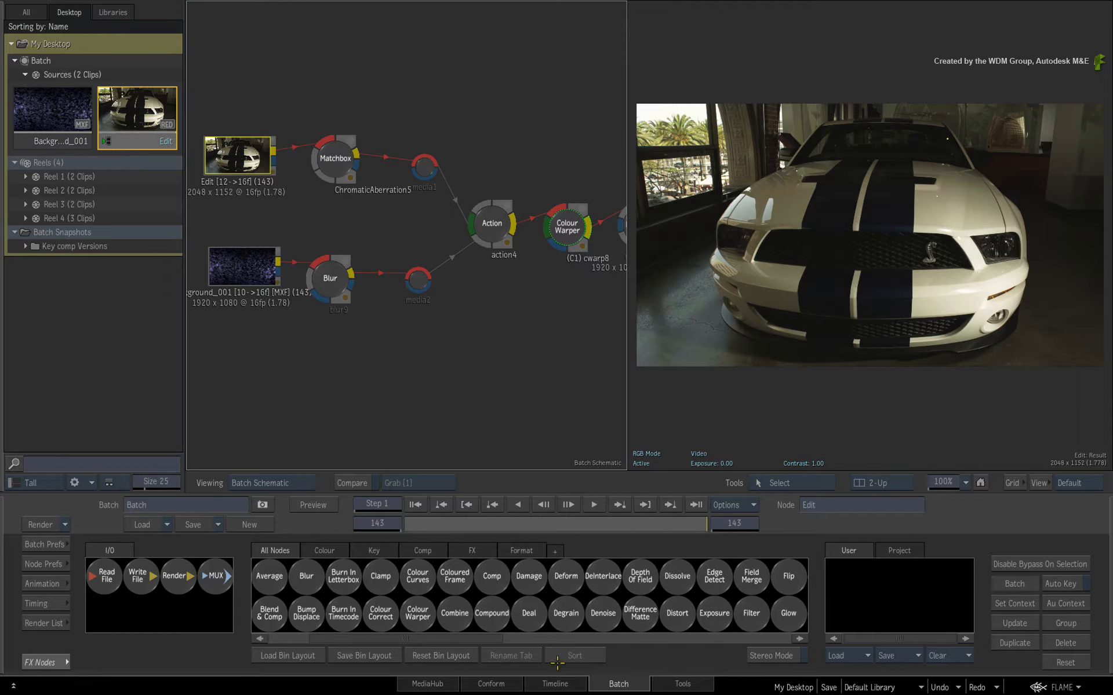
click(539, 683)
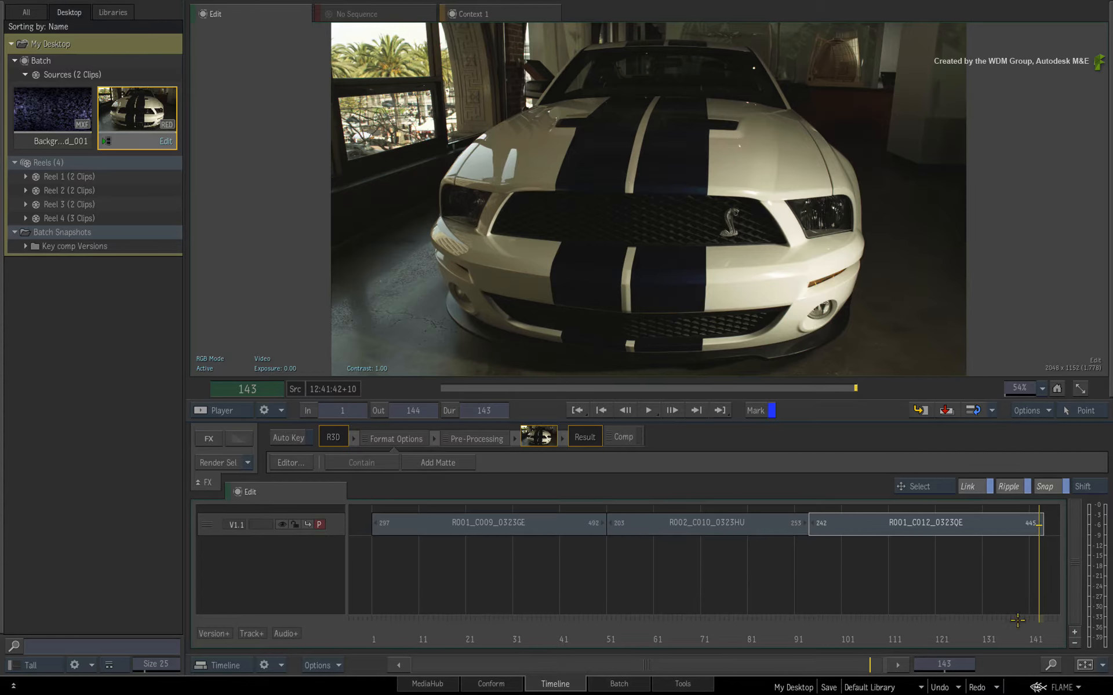
drag(1017, 620, 365, 616)
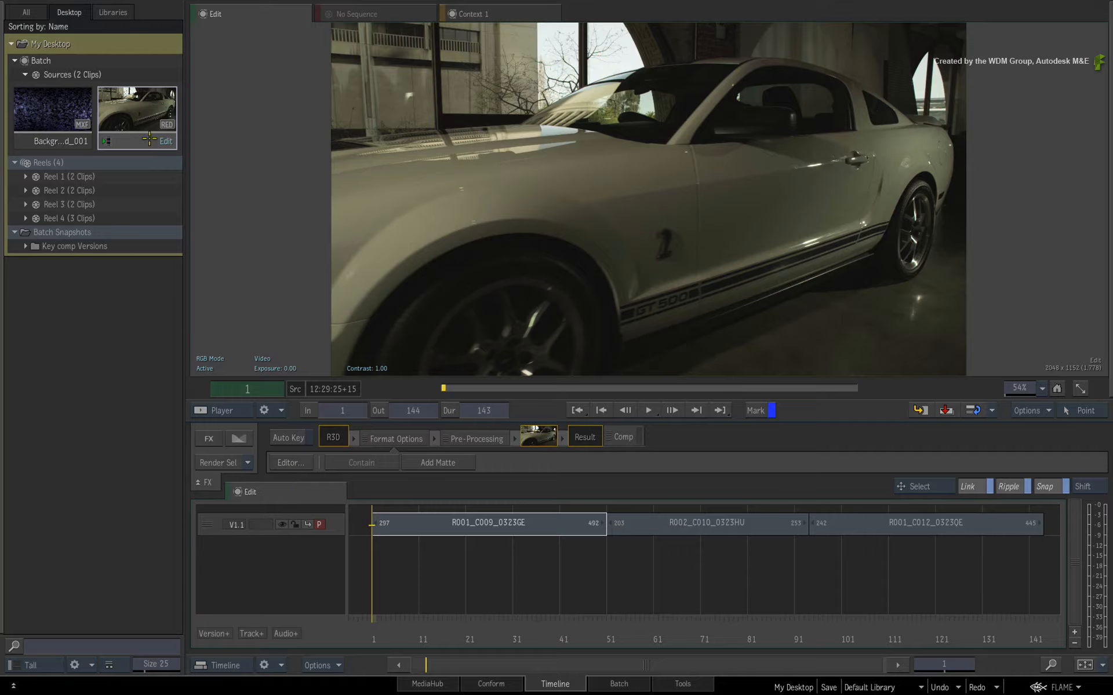
View the desktop reels in the Timeline and select the Big Ben clip in Reel 3.
right_click(125, 139)
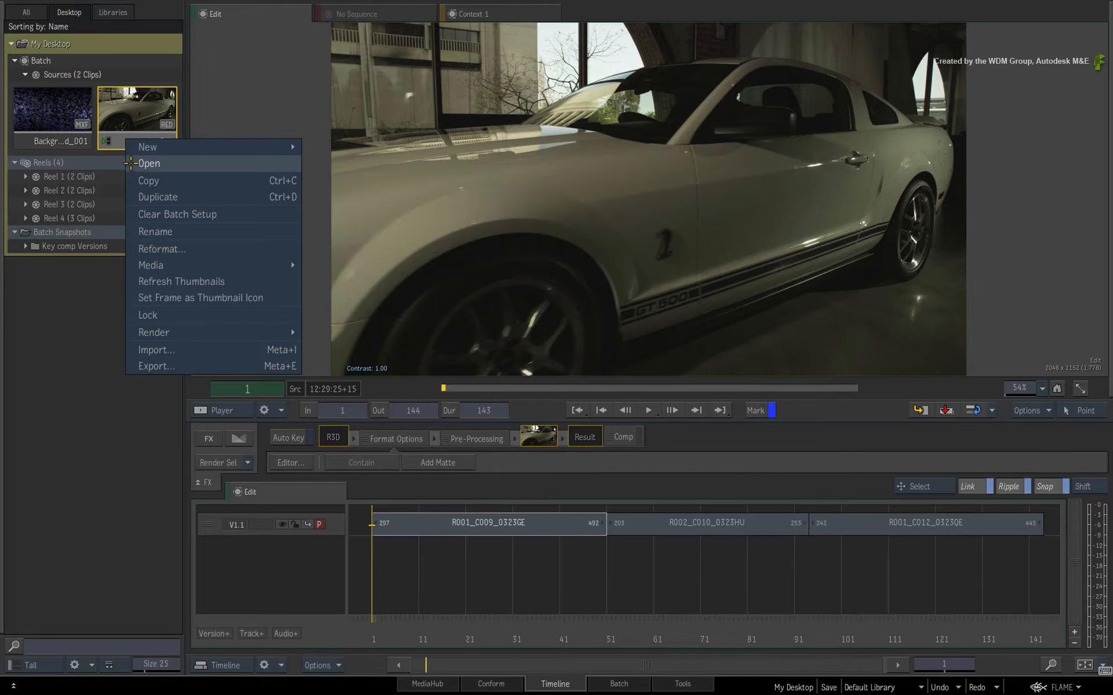
click(27, 399)
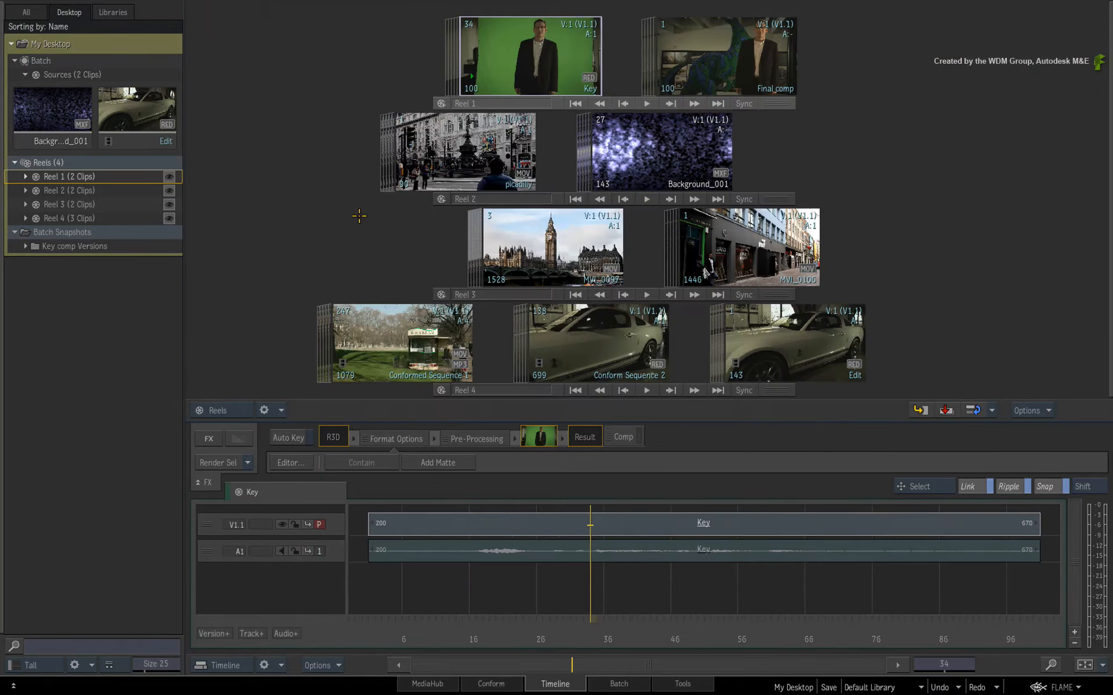
click(532, 233)
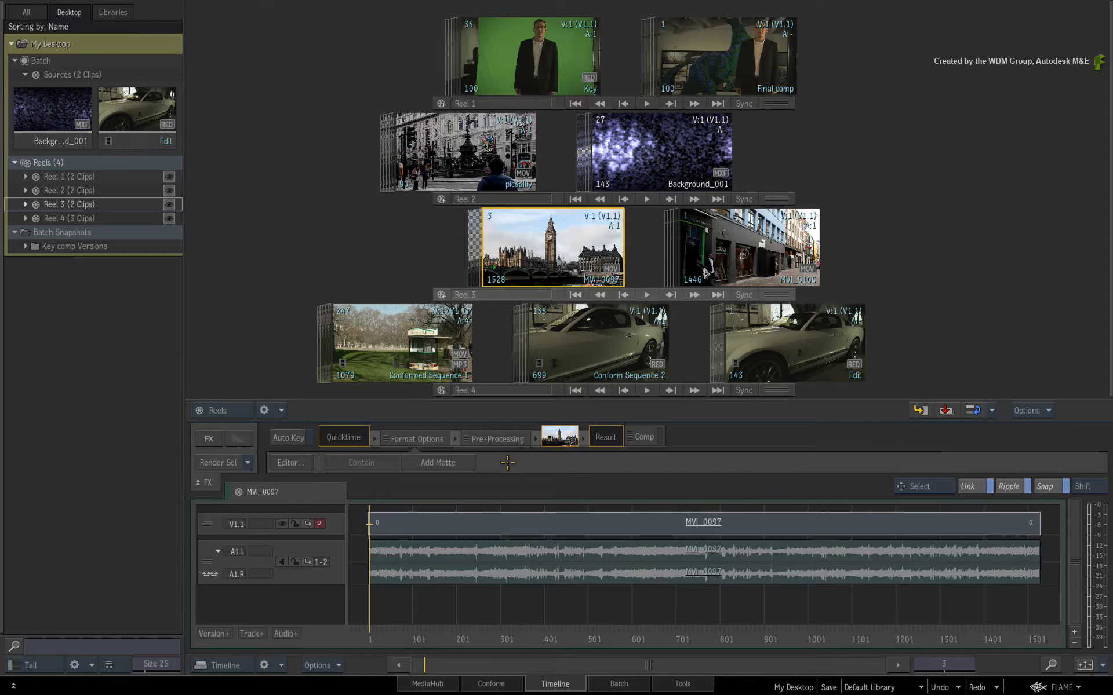
Return to Batch, select the Background_001 source clip and view it in the Timeline.
click(597, 684)
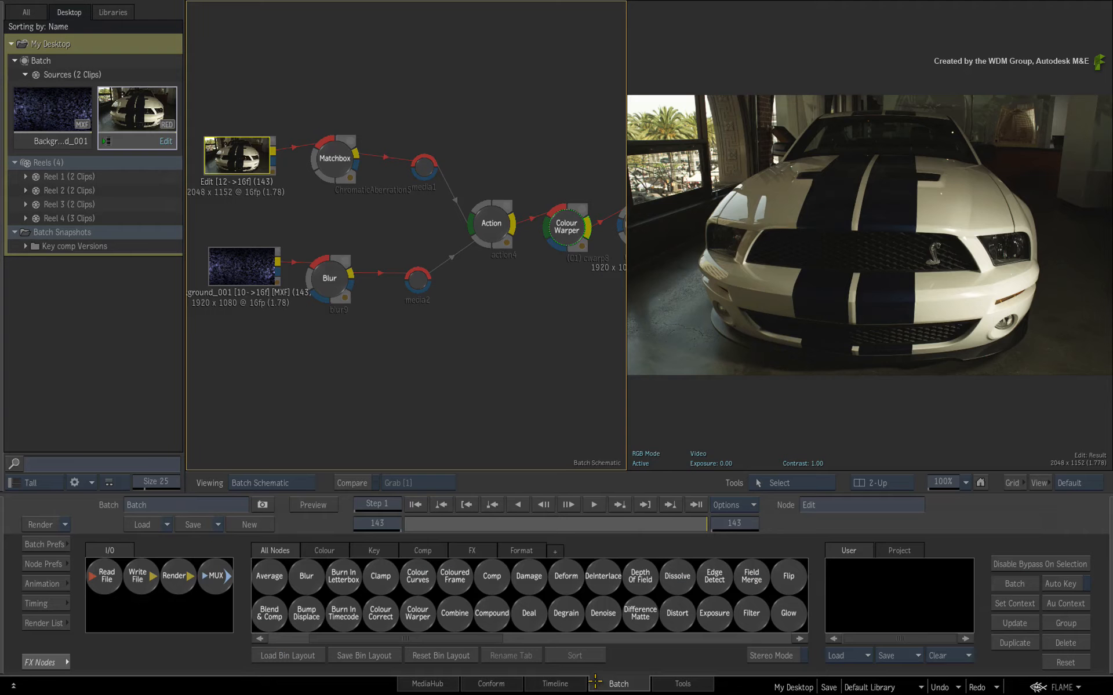
click(41, 144)
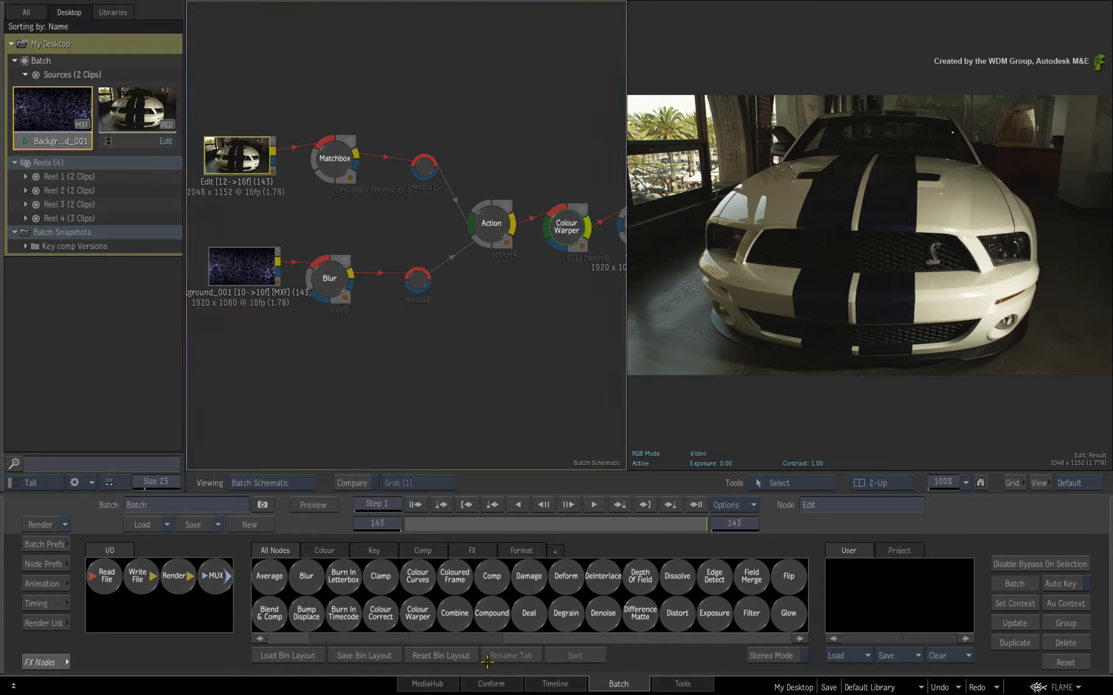
click(534, 684)
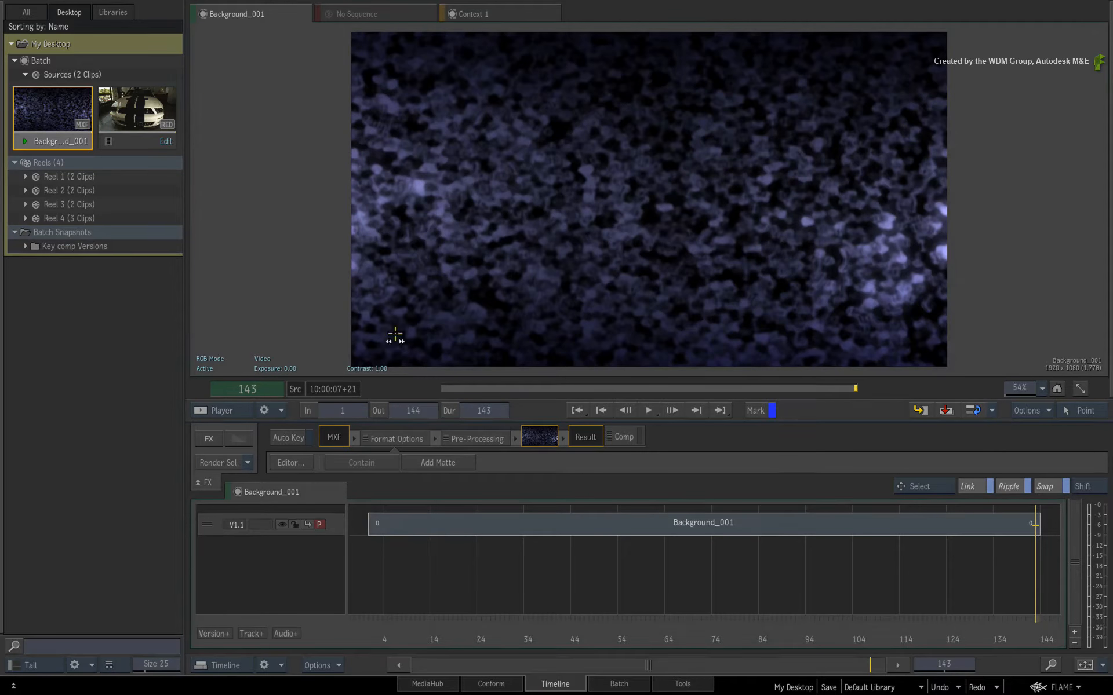
Load the Edit source clip in the Timeline and scrub back to frame 1.
click(131, 141)
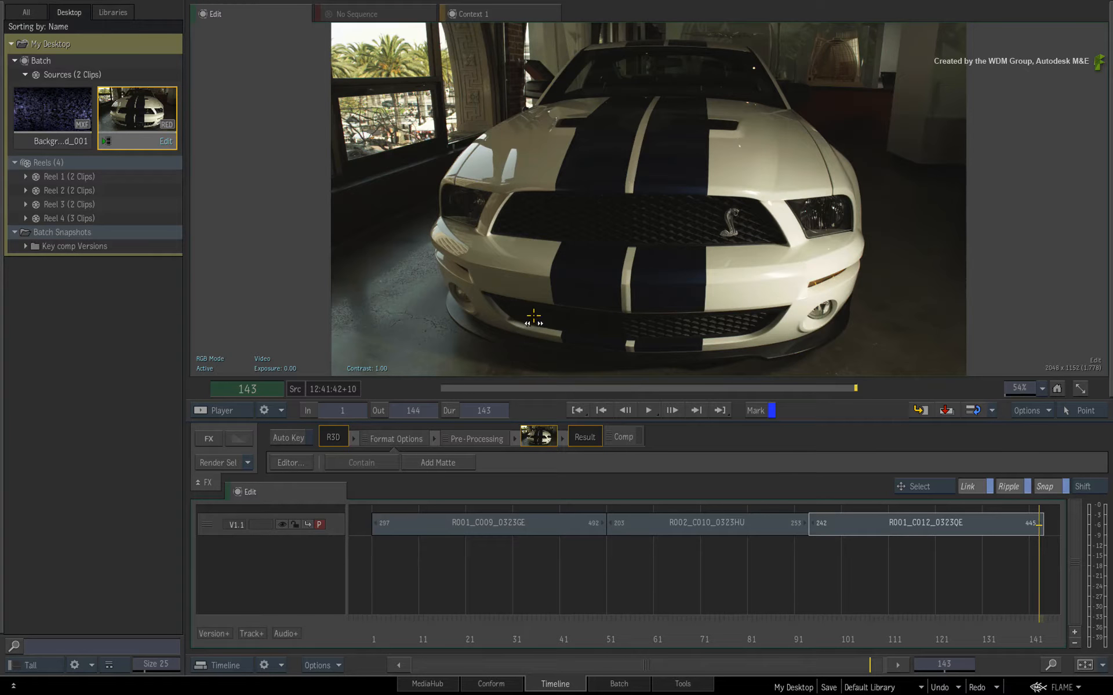
drag(1000, 596, 385, 551)
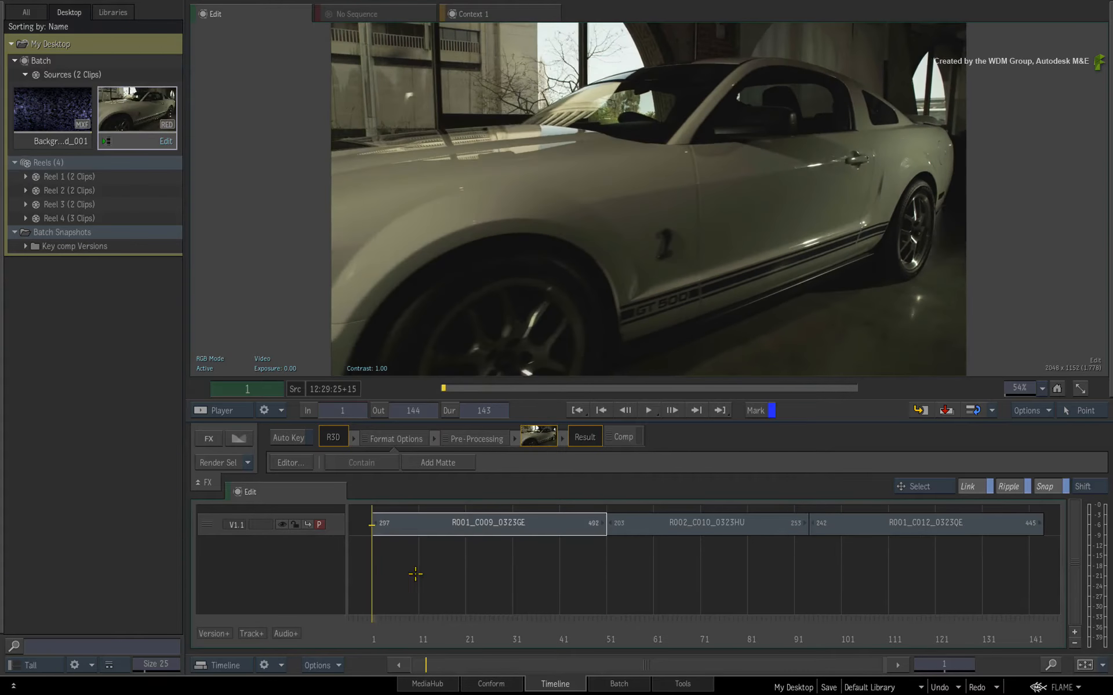
drag(391, 628, 396, 580)
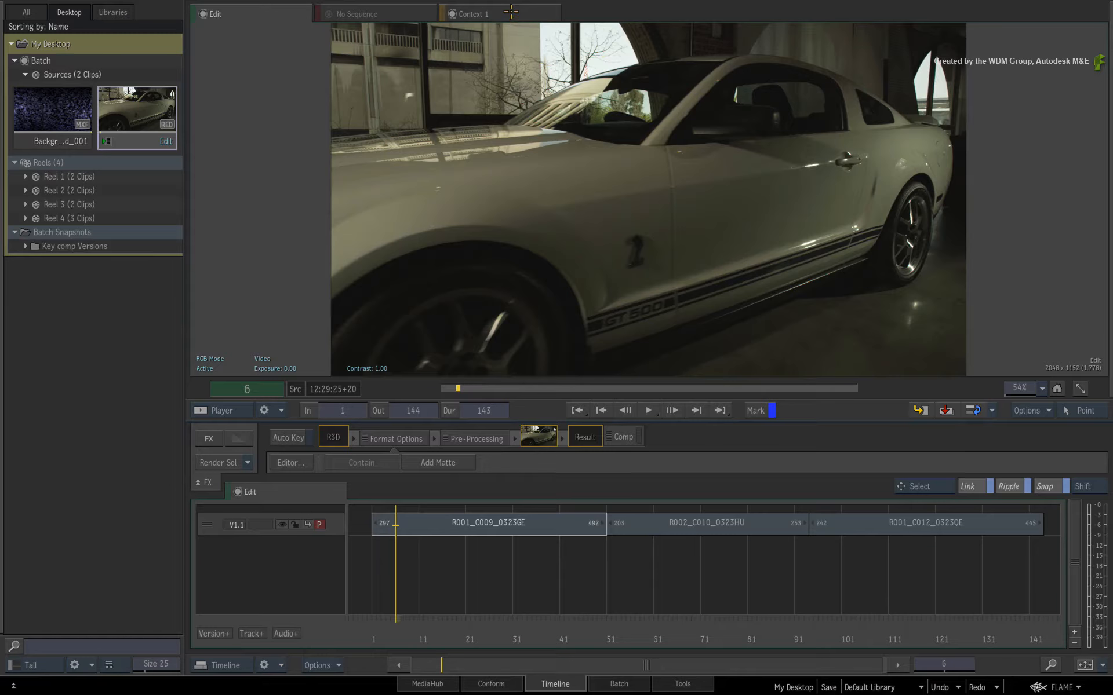
View Context 1 in the Timeline player and scrub to the start of segment R002_C010_0323HU.
click(511, 11)
drag(458, 632, 622, 628)
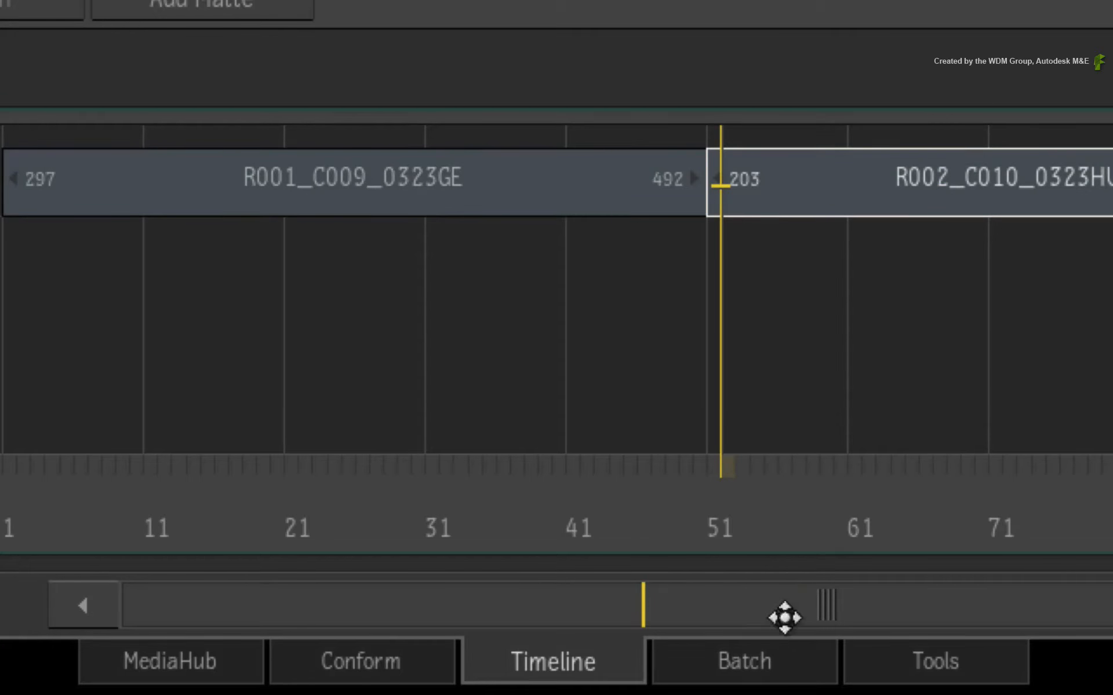
Set Context 2 on the Action node in Batch and return to the Timeline.
click(744, 661)
click(632, 335)
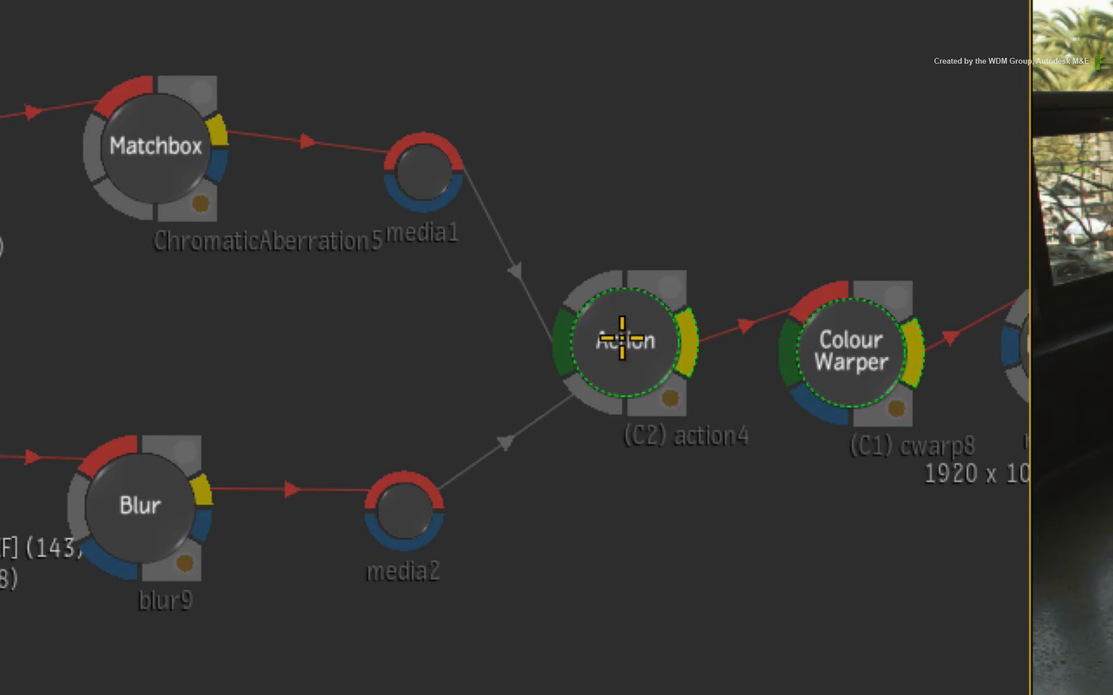
click(564, 682)
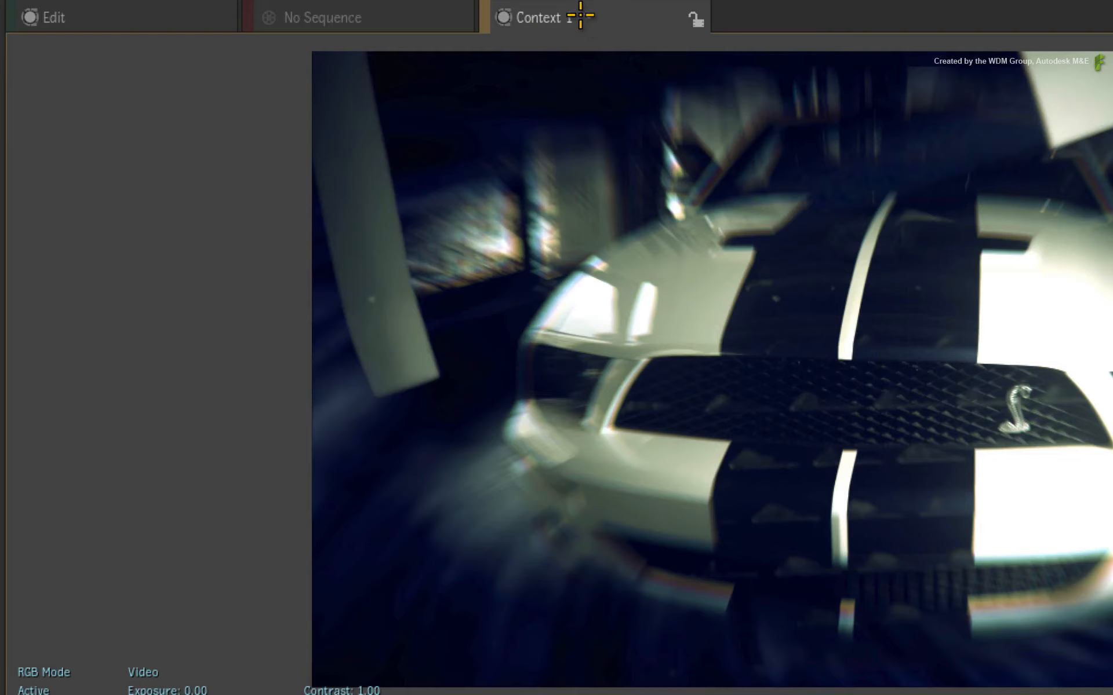
Compare Context 2, Context 1 and the Edit source in the Timeline player, ending on Context 1.
click(494, 14)
click(566, 83)
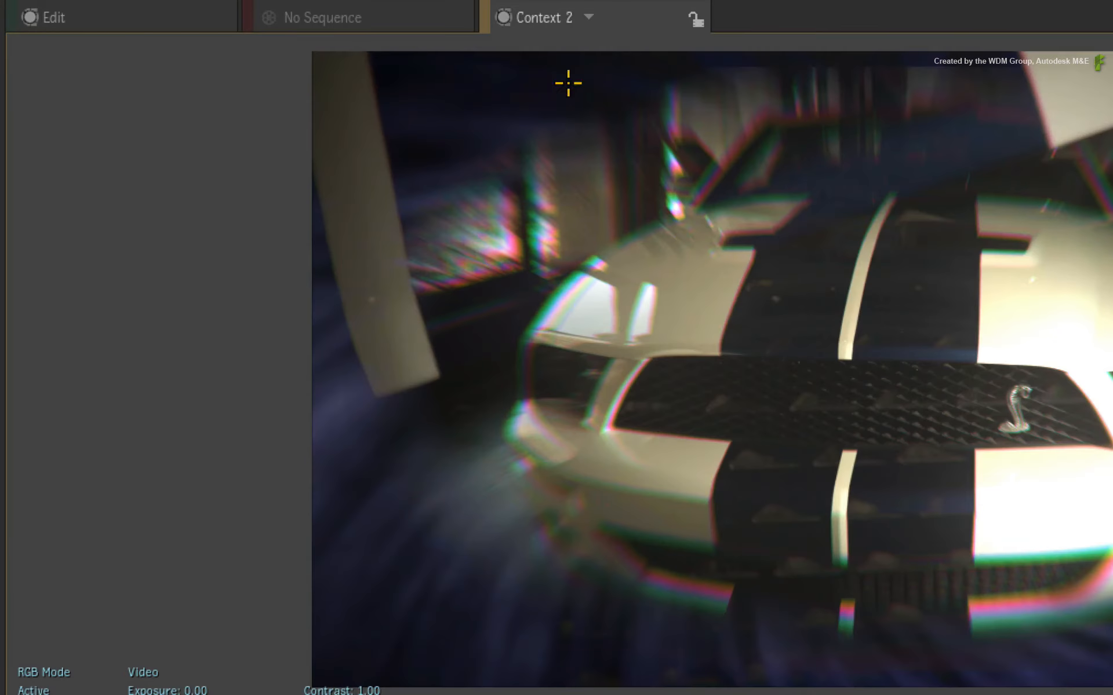
click(572, 14)
click(579, 51)
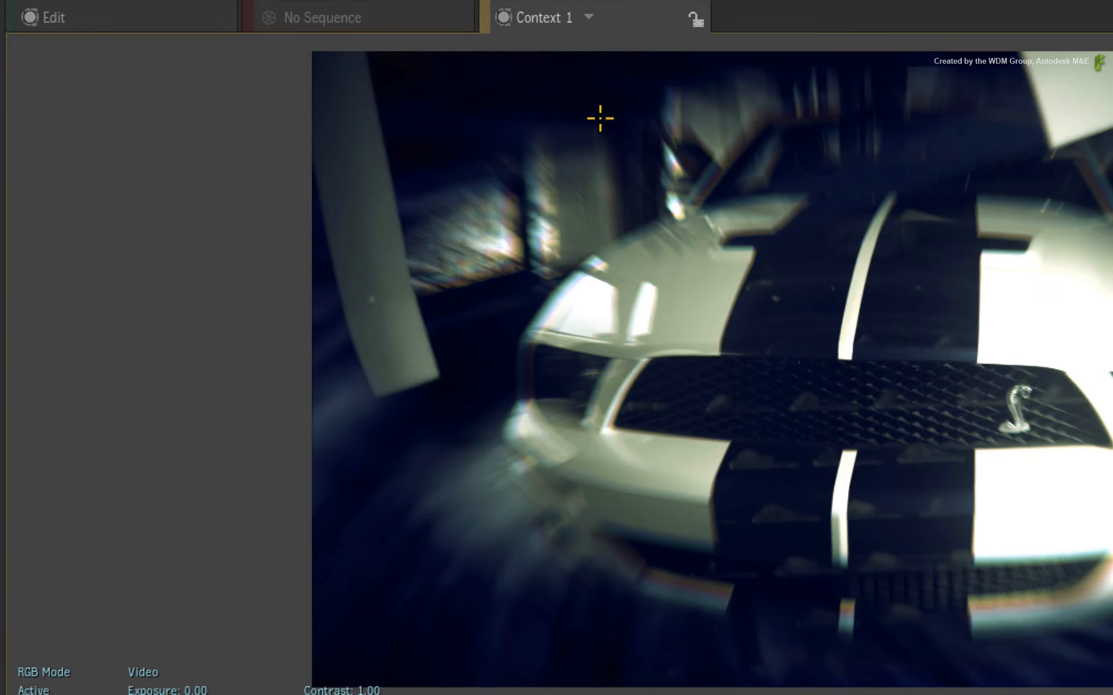
key(2)
key(1)
key(2)
key(1)
click(175, 16)
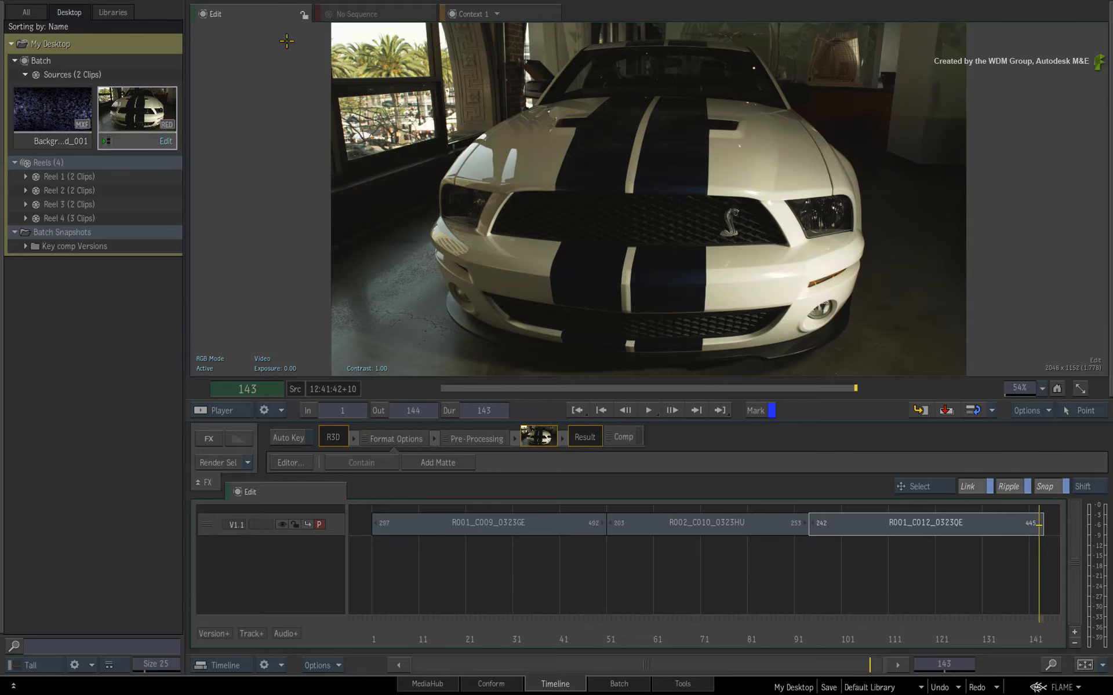
key(1)
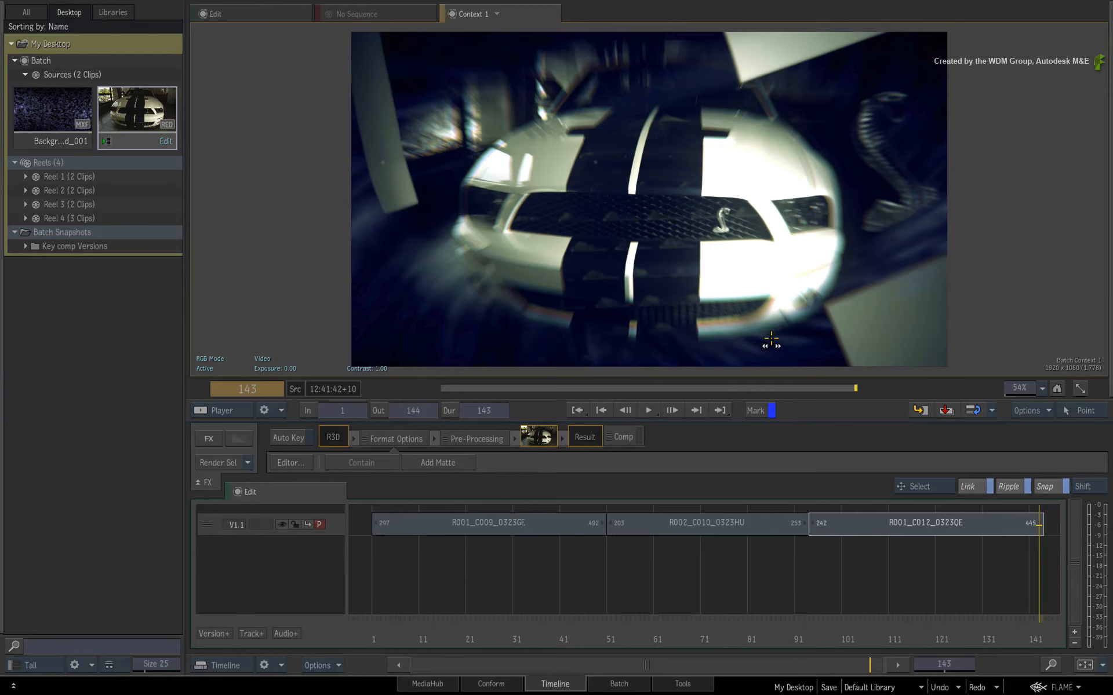
Move segment R001_C012_0323QE ahead of R002_C010_0323HU so it starts at frame 51, directly after R001_C009_0323GE.
drag(1035, 627, 609, 642)
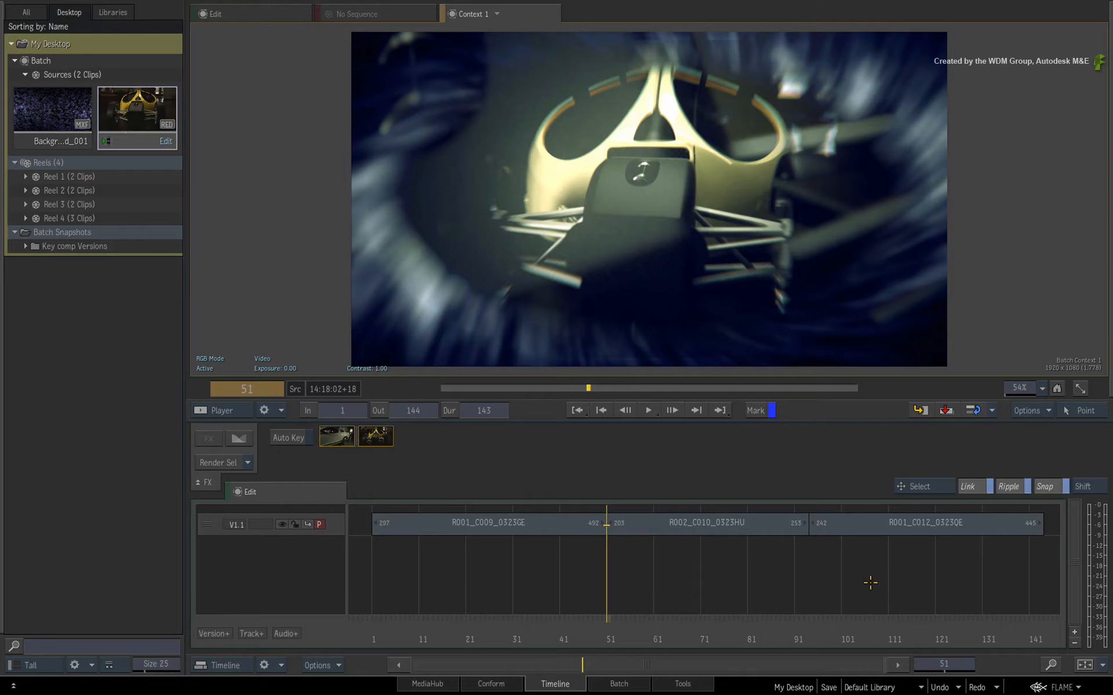
mouse_move(848, 523)
mouse_down()
mouse_move(830, 603)
mouse_move(640, 526)
mouse_up()
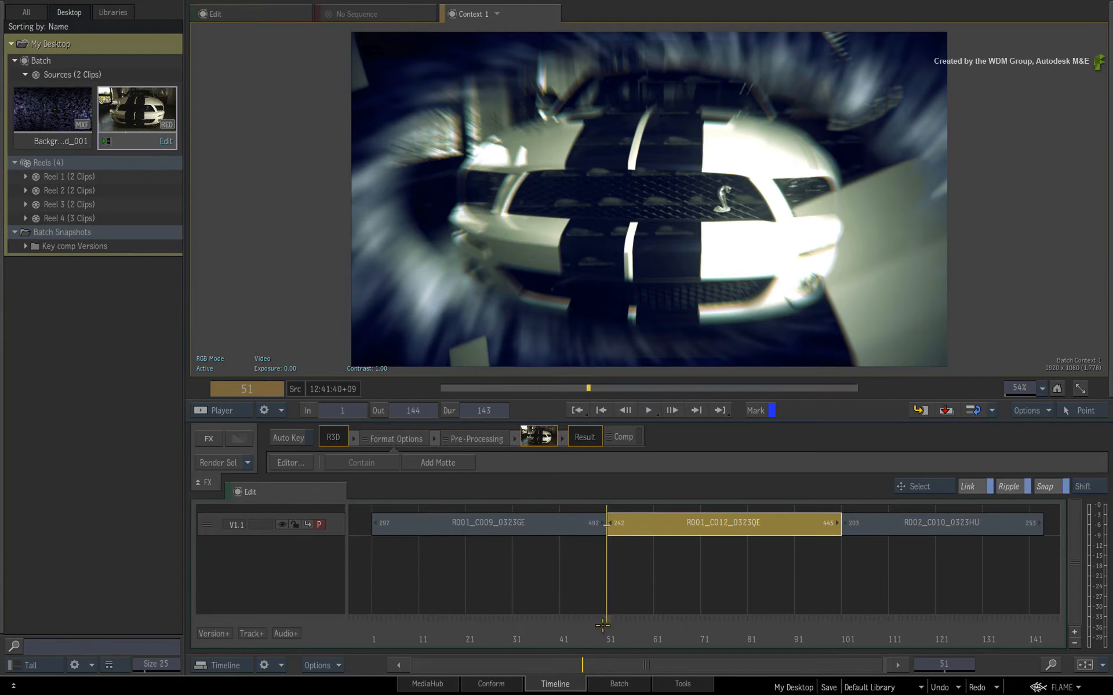
drag(603, 625, 654, 592)
click(661, 588)
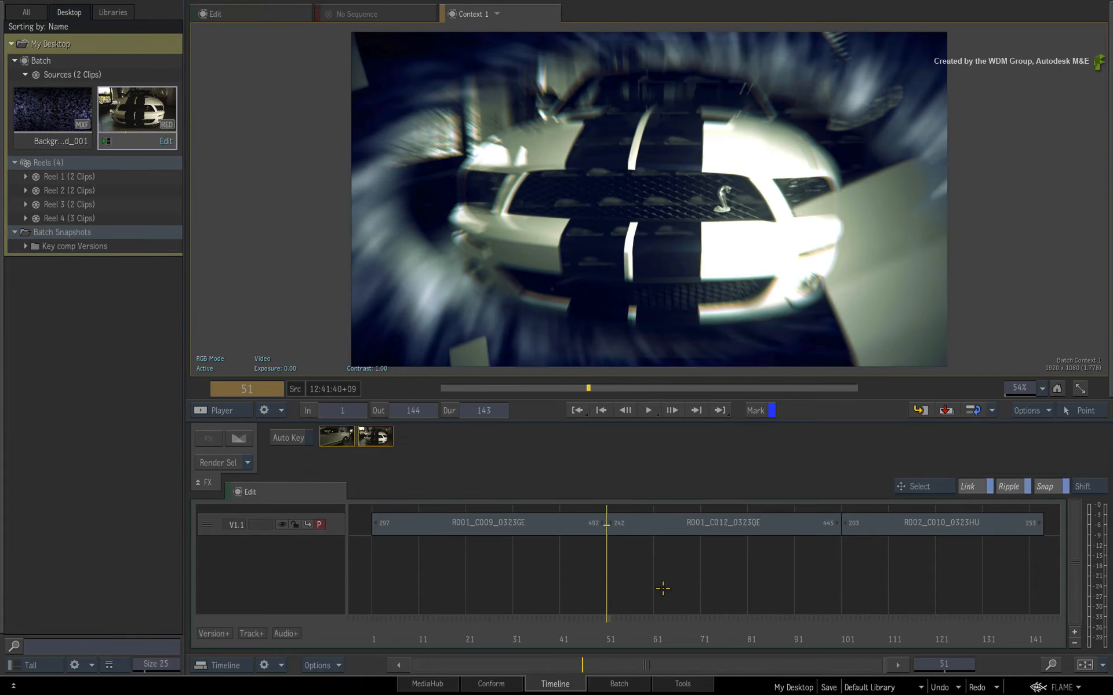
Add a dissolve to the cut between R001_C009_0323GE and R001_C012_0323QE.
key(End)
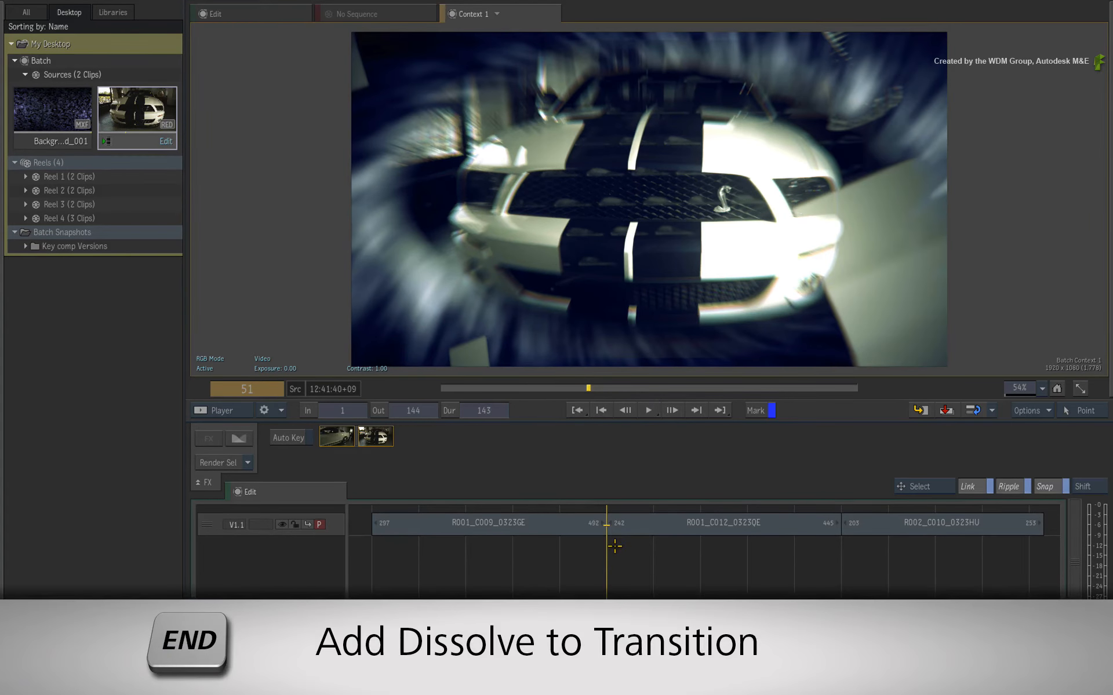
key(End)
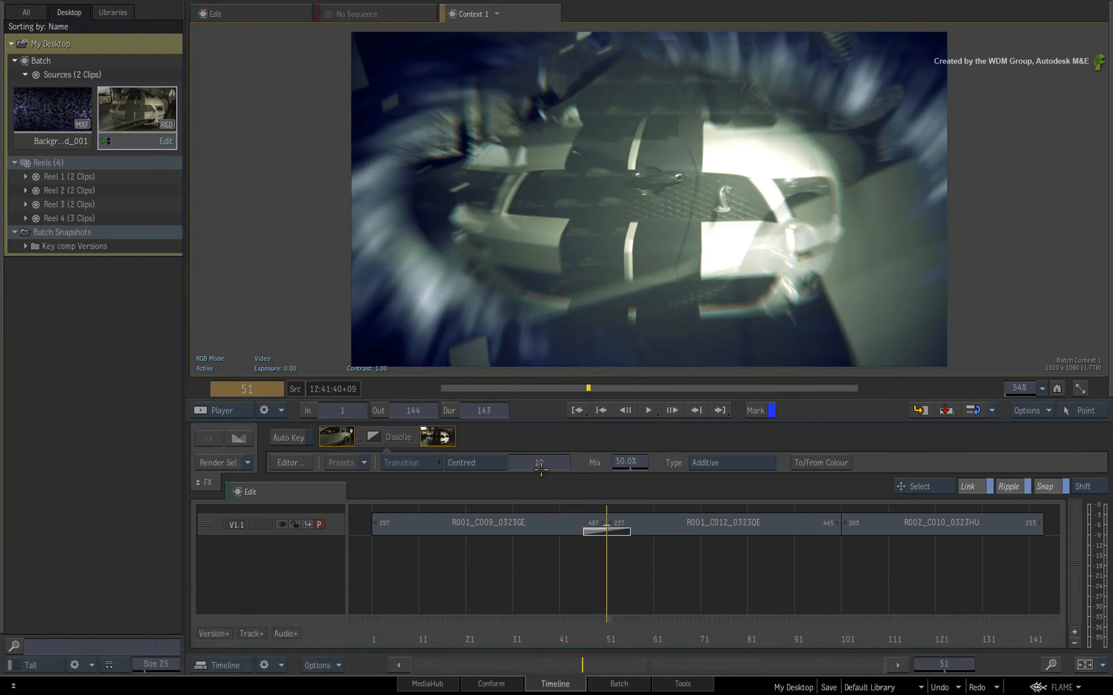
Set the dissolve between R001_C009_0323GE and R001_C012_0323QE to 24 frames and scrub through it to frame 76.
click(540, 467)
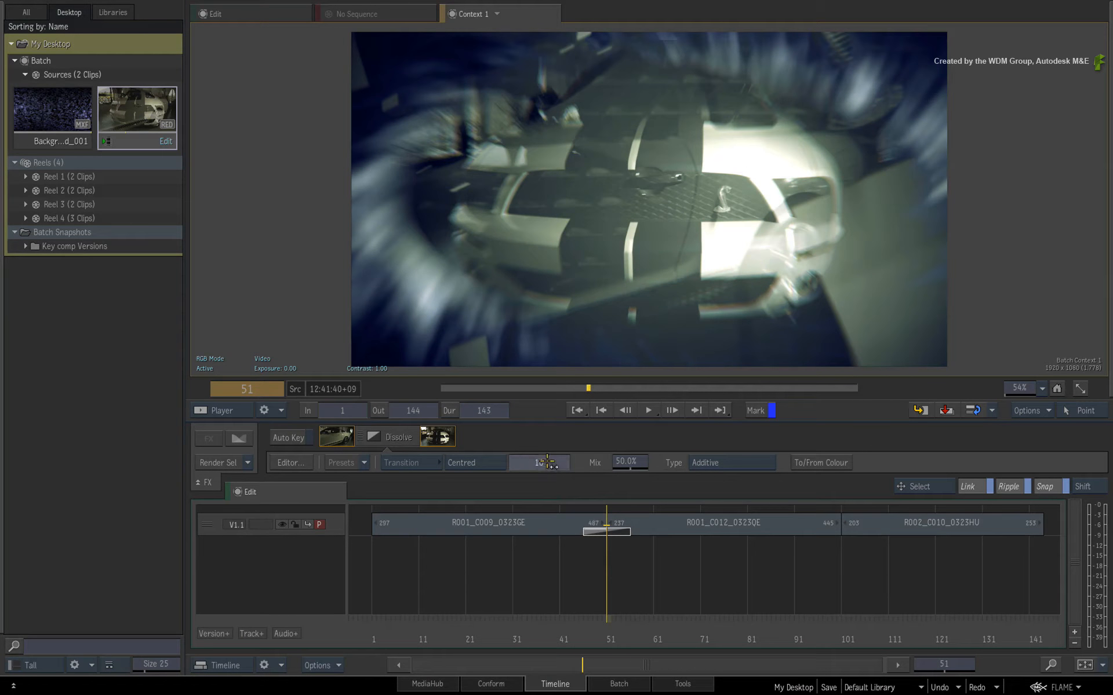
text(24)
key(Return)
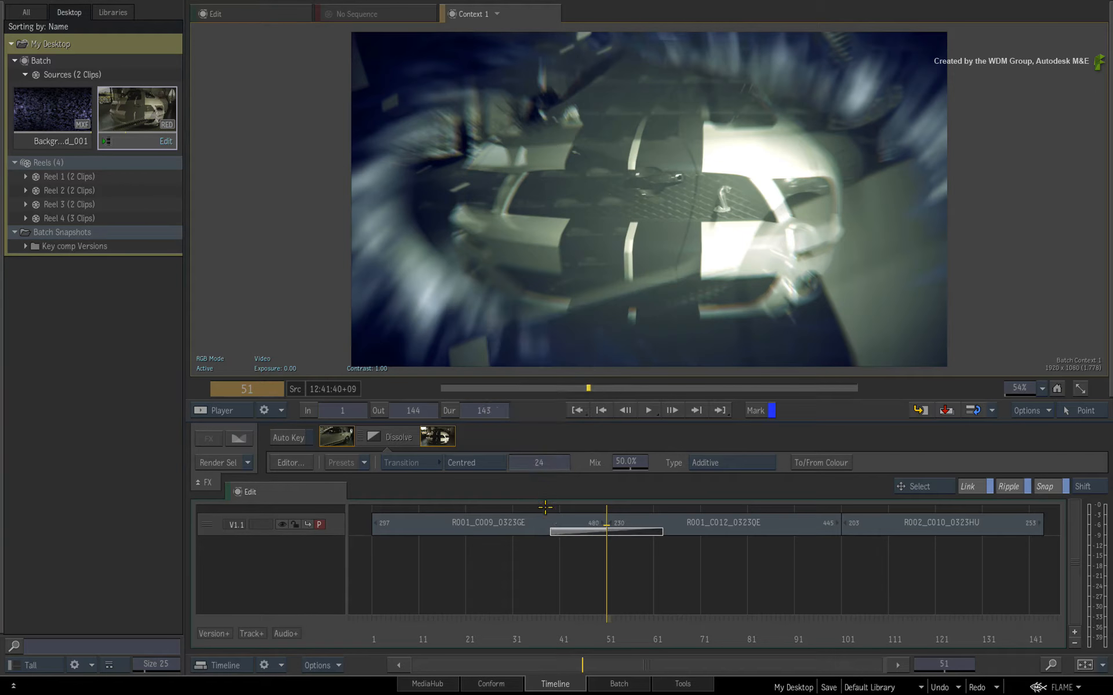
drag(525, 621, 734, 591)
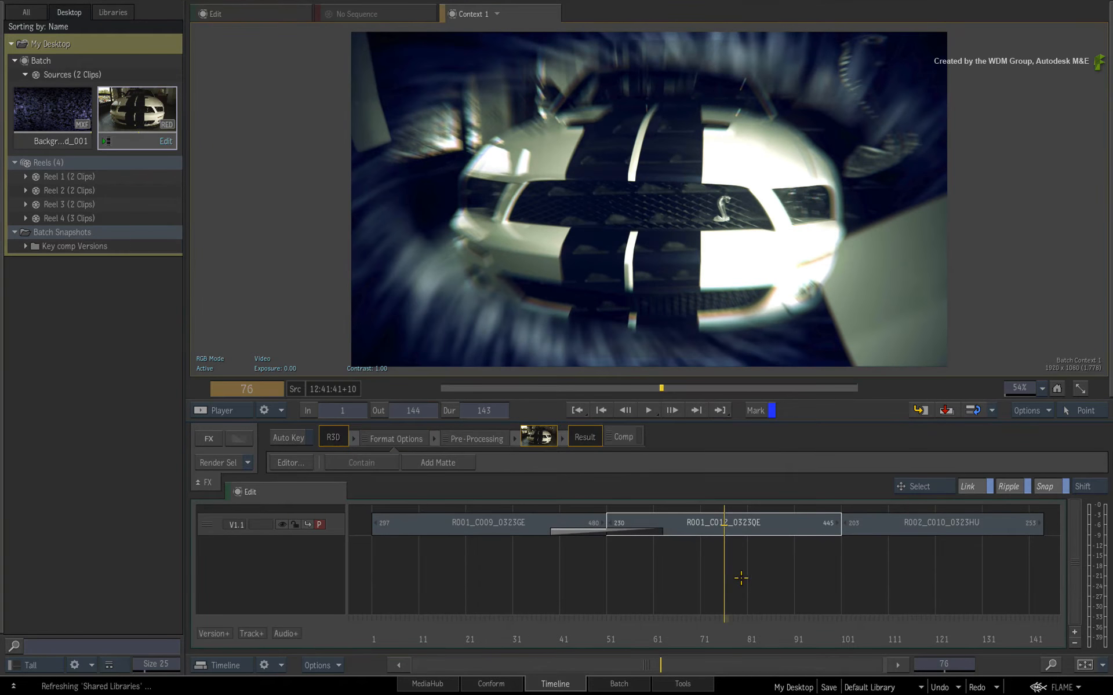
Add a 24-frame dissolve to the cut between R001_C012_0323QE and R002_C010_0323HU and scrub through it to frame 126.
key(Down)
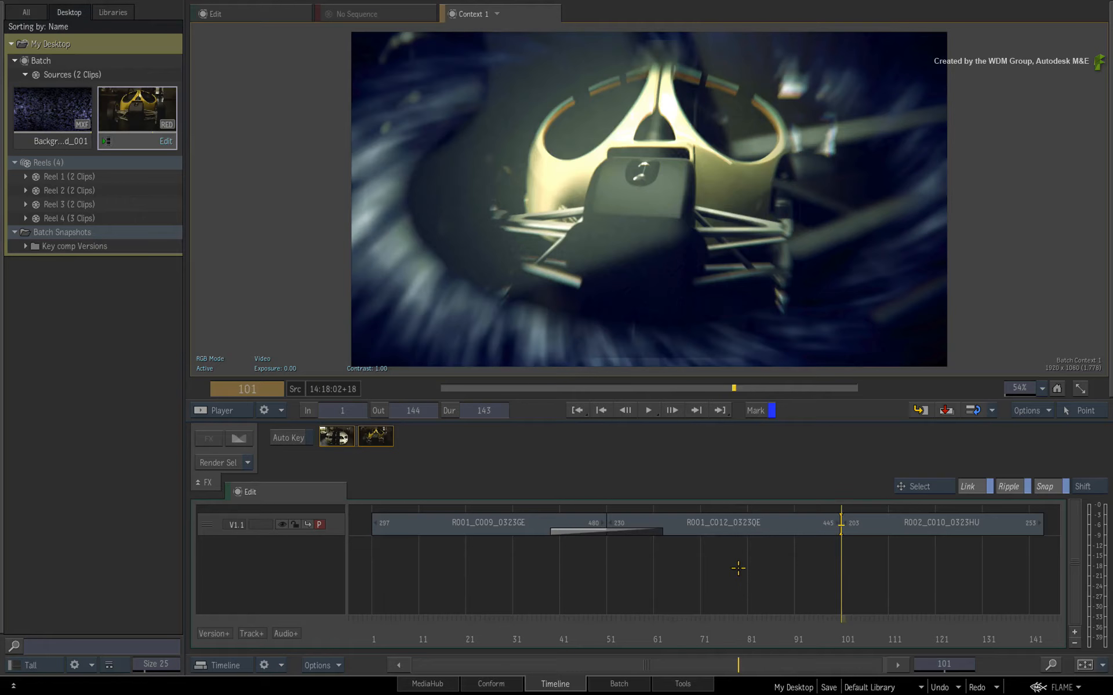
key(d)
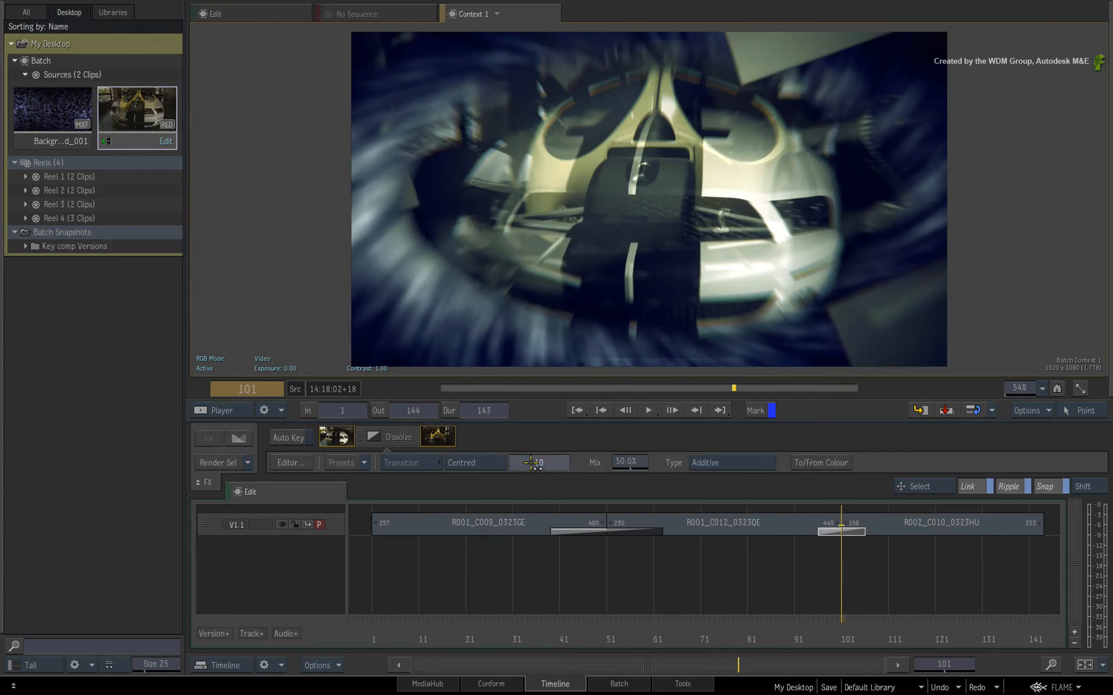
click(531, 462)
text(24)
key(Return)
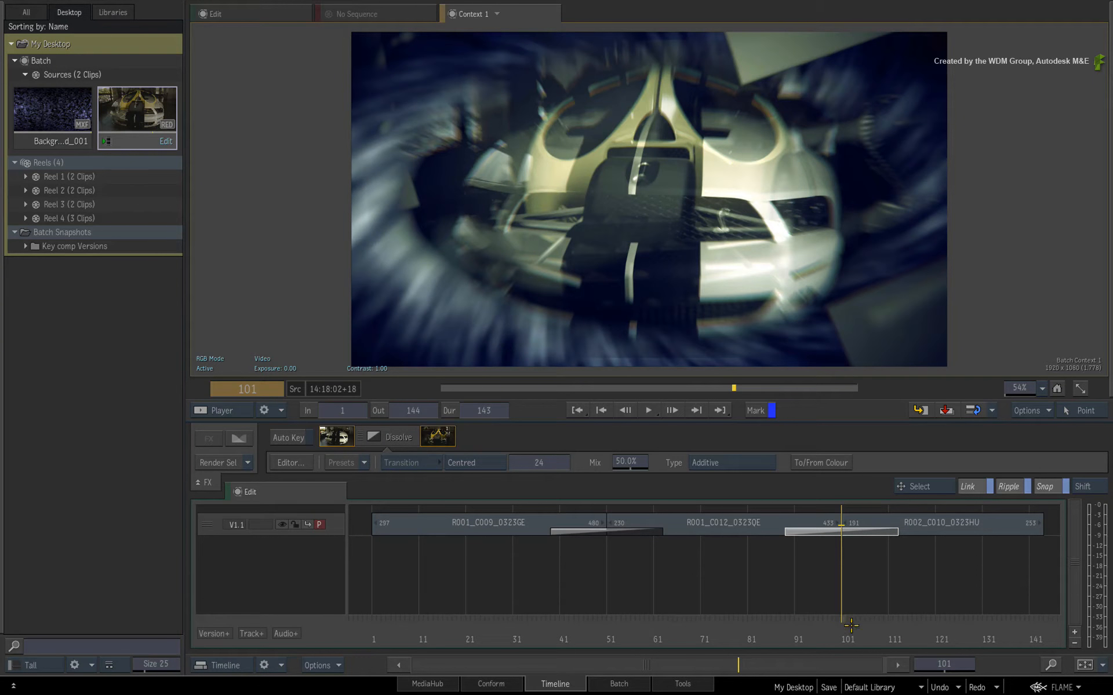
drag(846, 626, 941, 590)
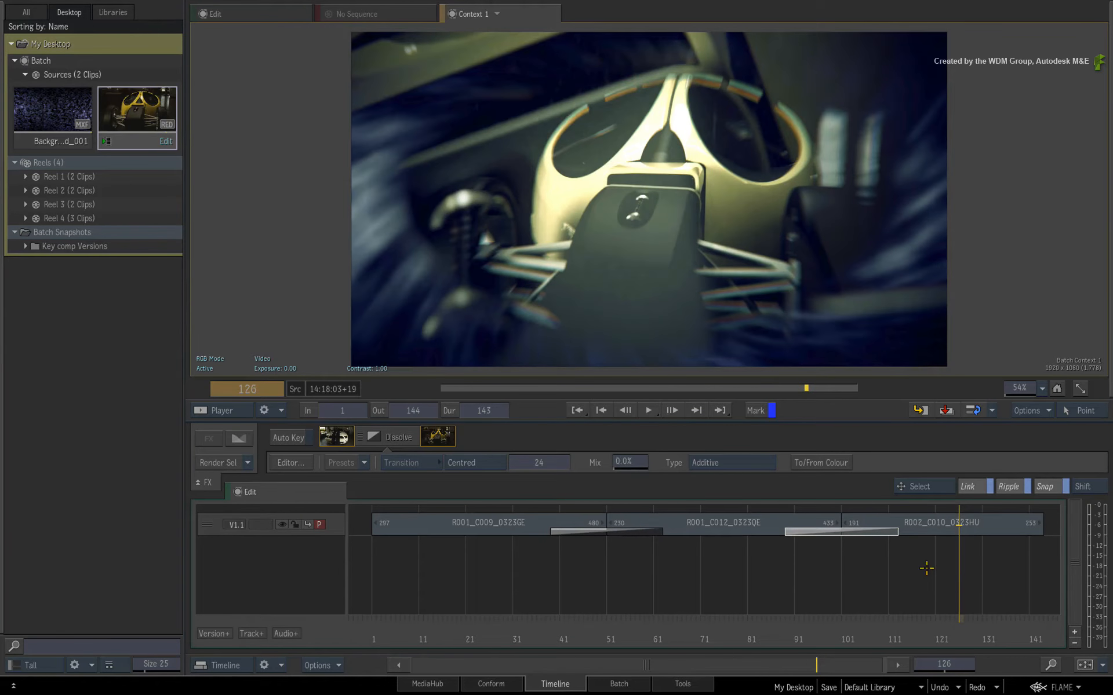
Create a Batch FX on segment R002_C010_0323HU.
click(927, 532)
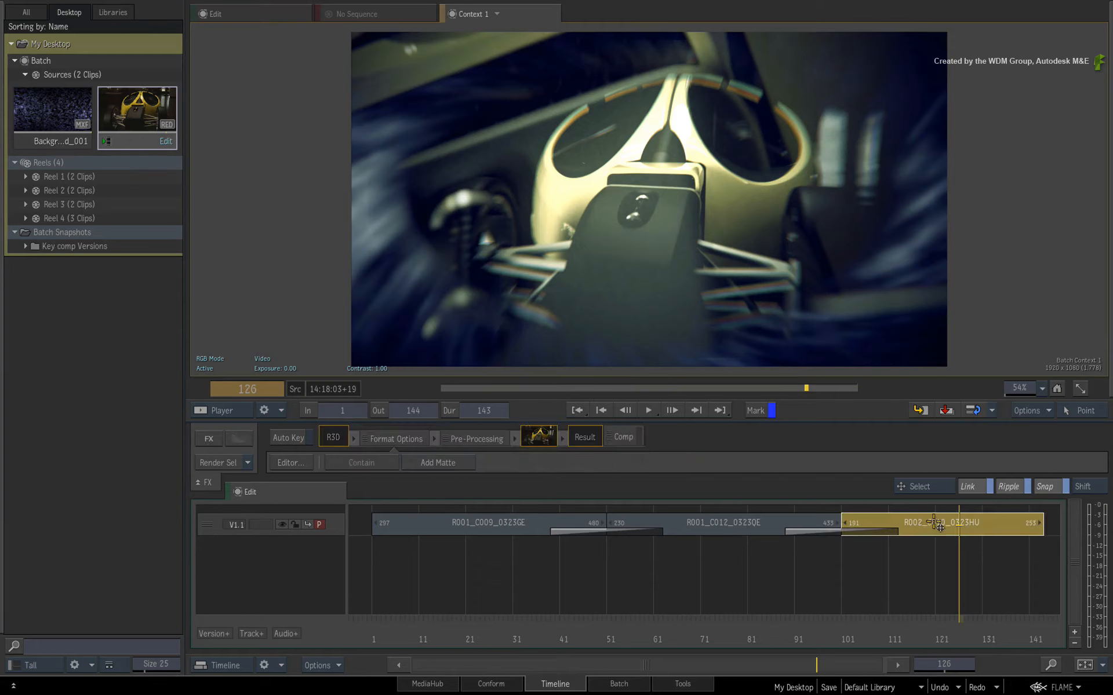
right_click(929, 526)
click(813, 412)
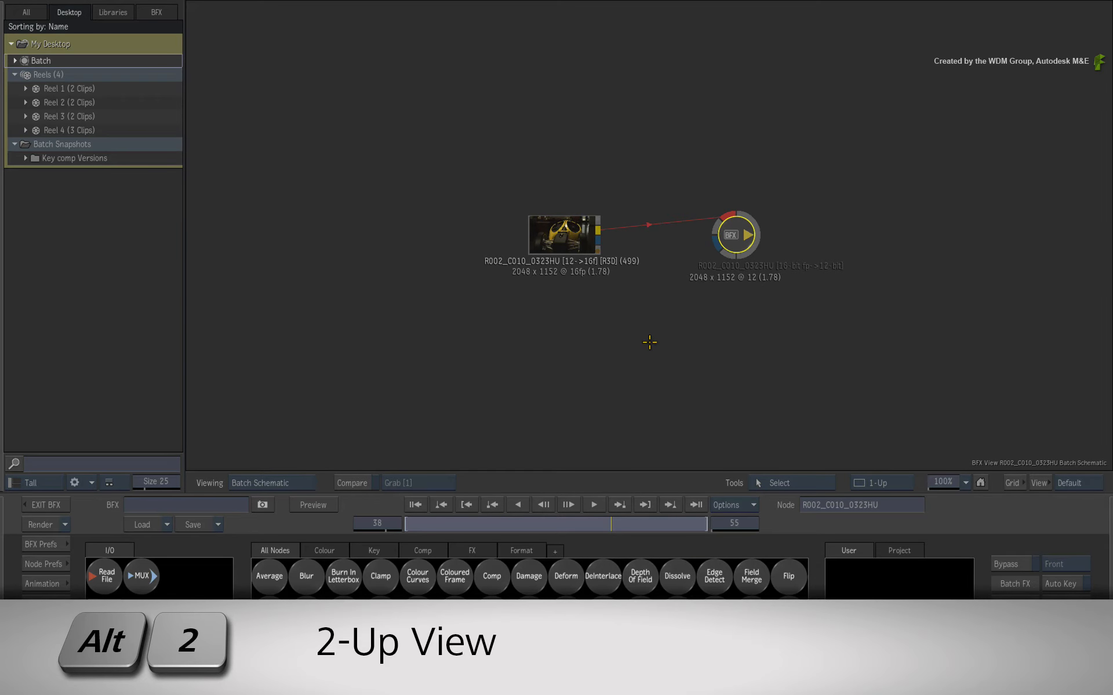
Switch to the 2-Up view and insert a Deform node between the R002_C010_0323HU clip and the BFX output.
key(alt+2)
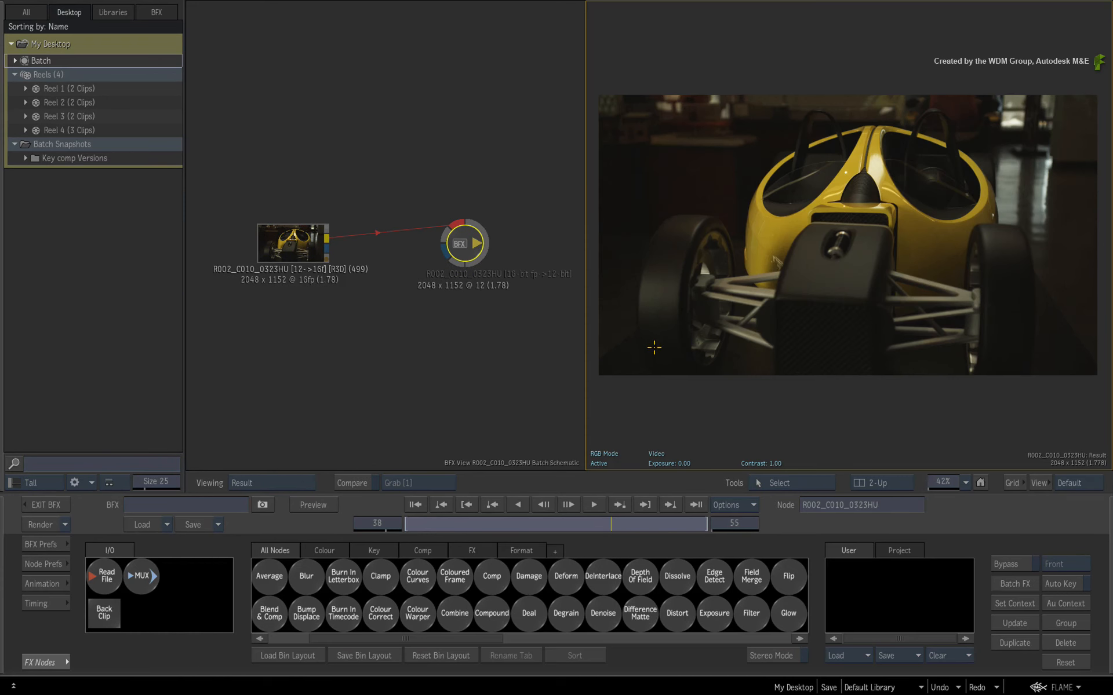
click(299, 253)
click(768, 416)
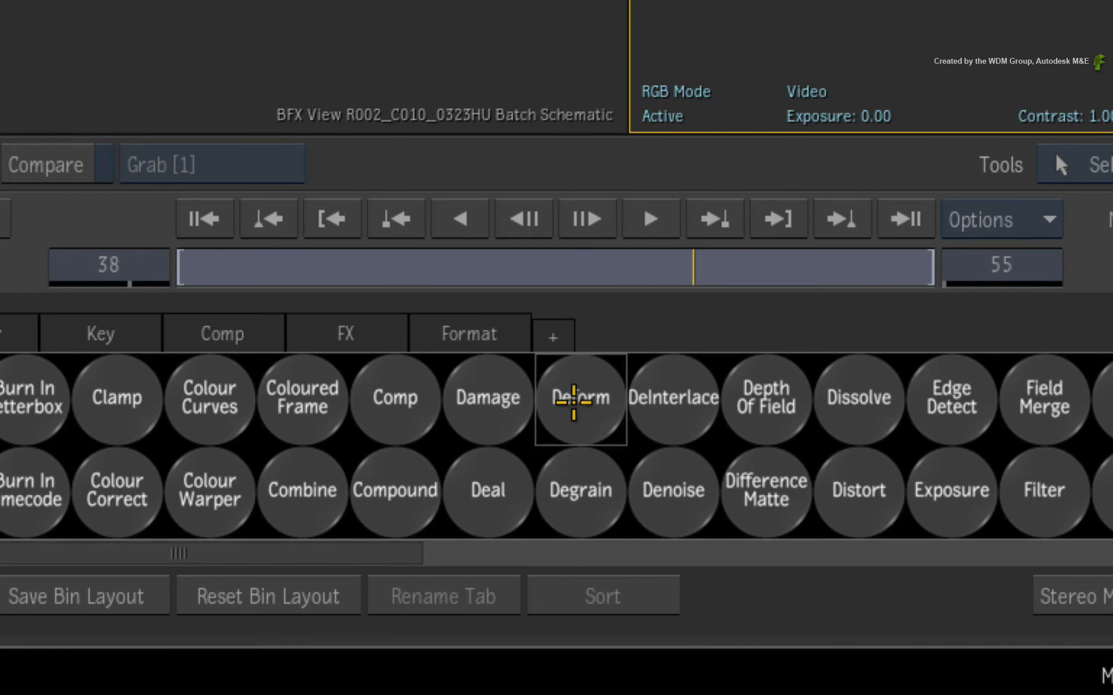
drag(573, 403, 521, 264)
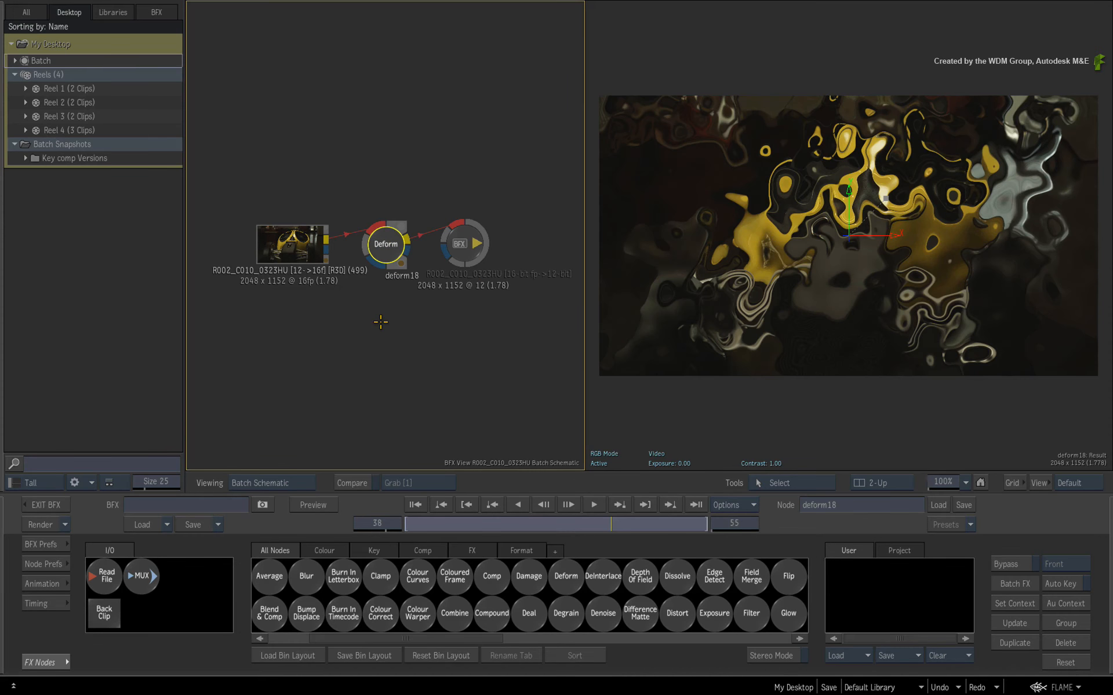
View the BFX Timeline Result beside the schematic and scrub the Batch FX to frame 32.
click(739, 421)
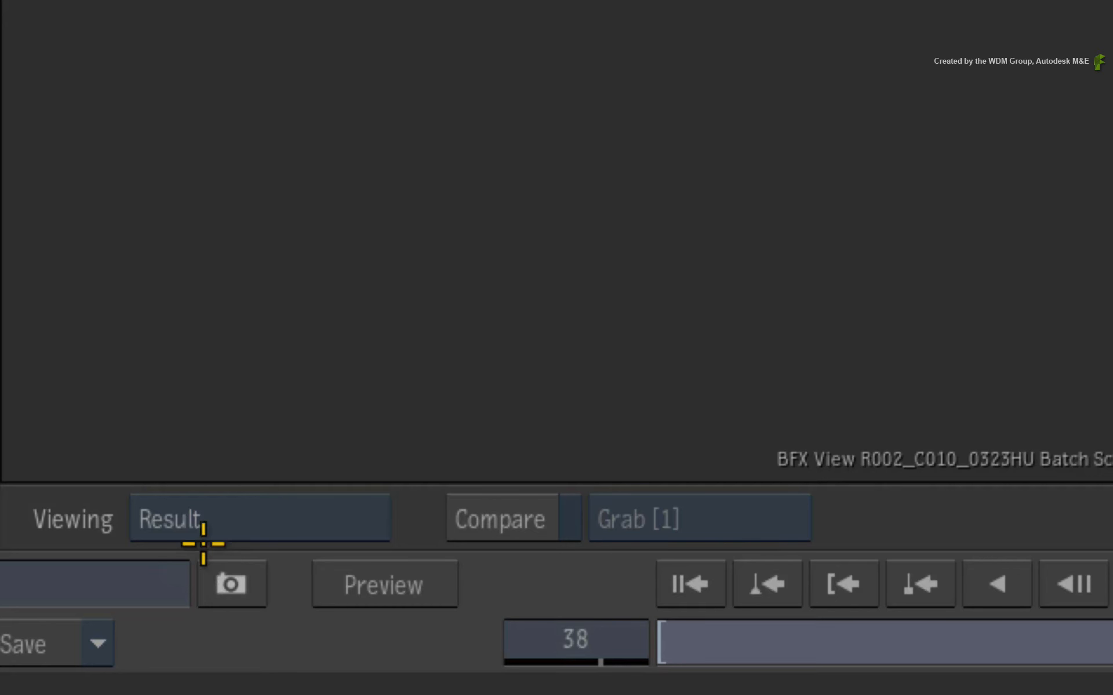
click(262, 483)
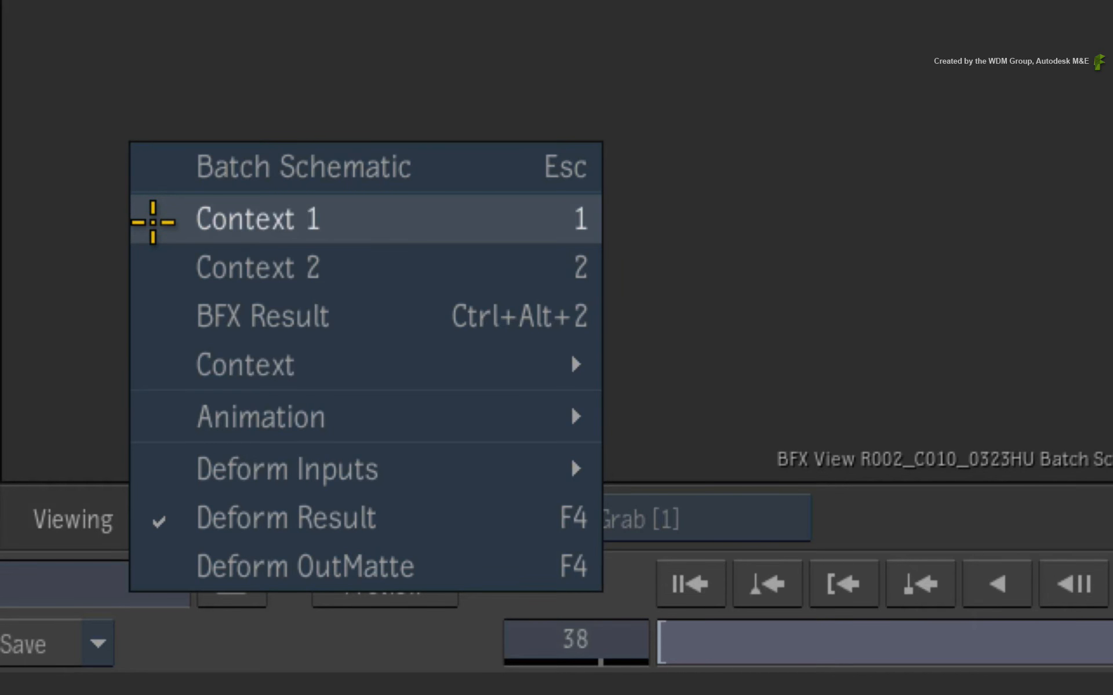
mouse_move(175, 360)
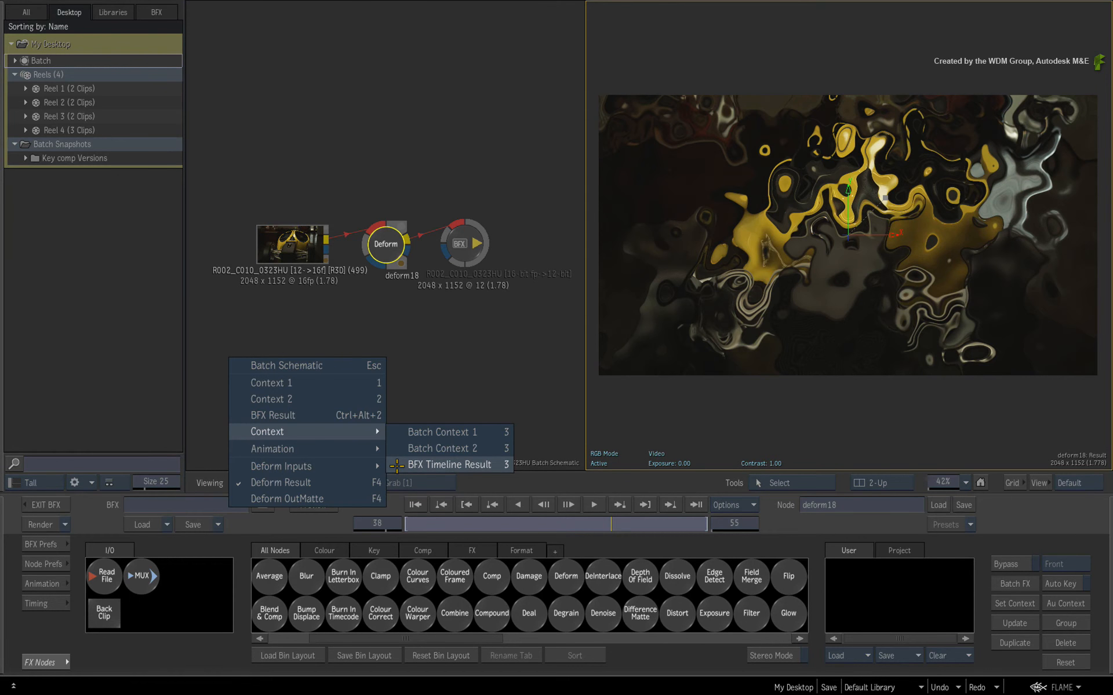
click(398, 465)
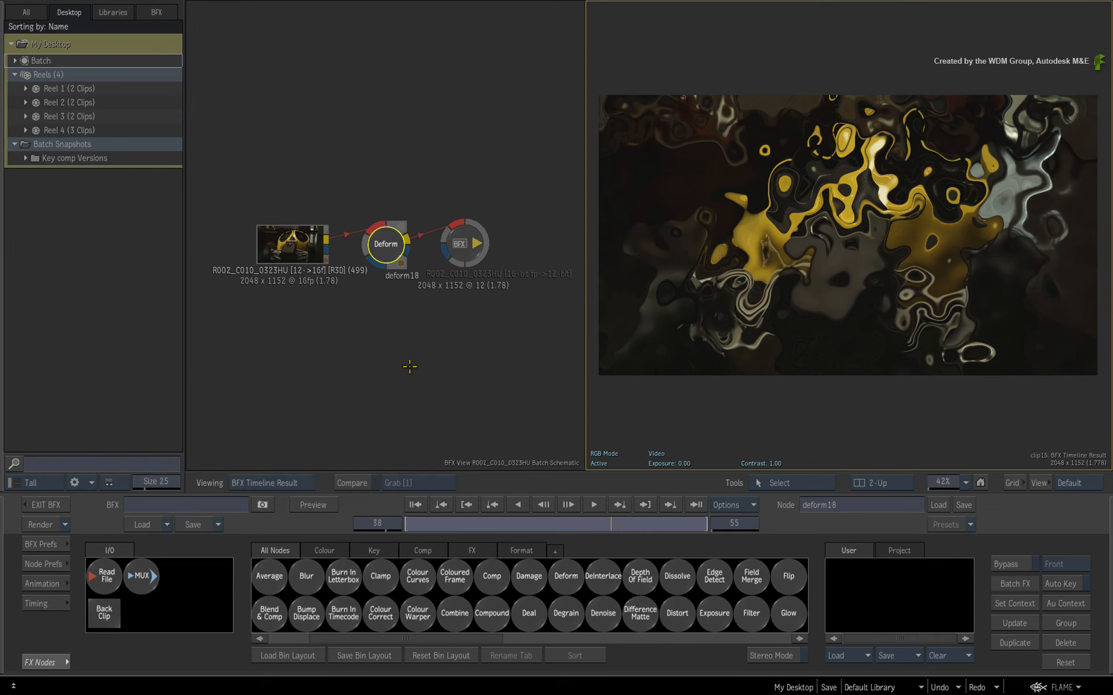
drag(619, 519, 579, 524)
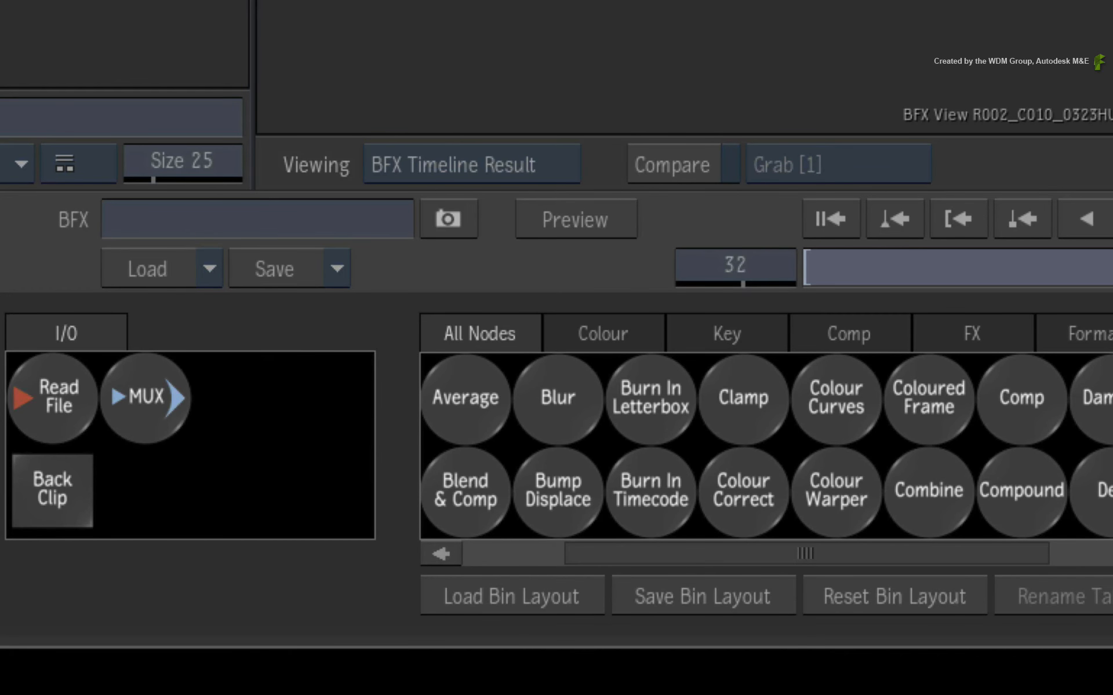
Change the result viewport to Batch Context 1.
click(504, 161)
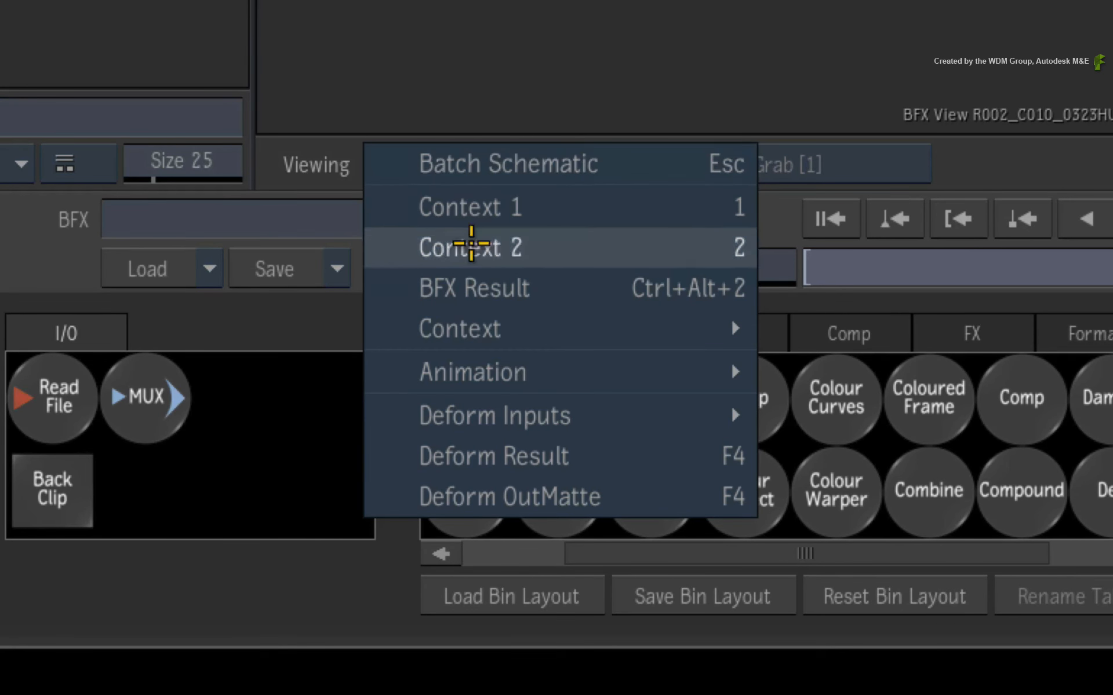
mouse_move(390, 325)
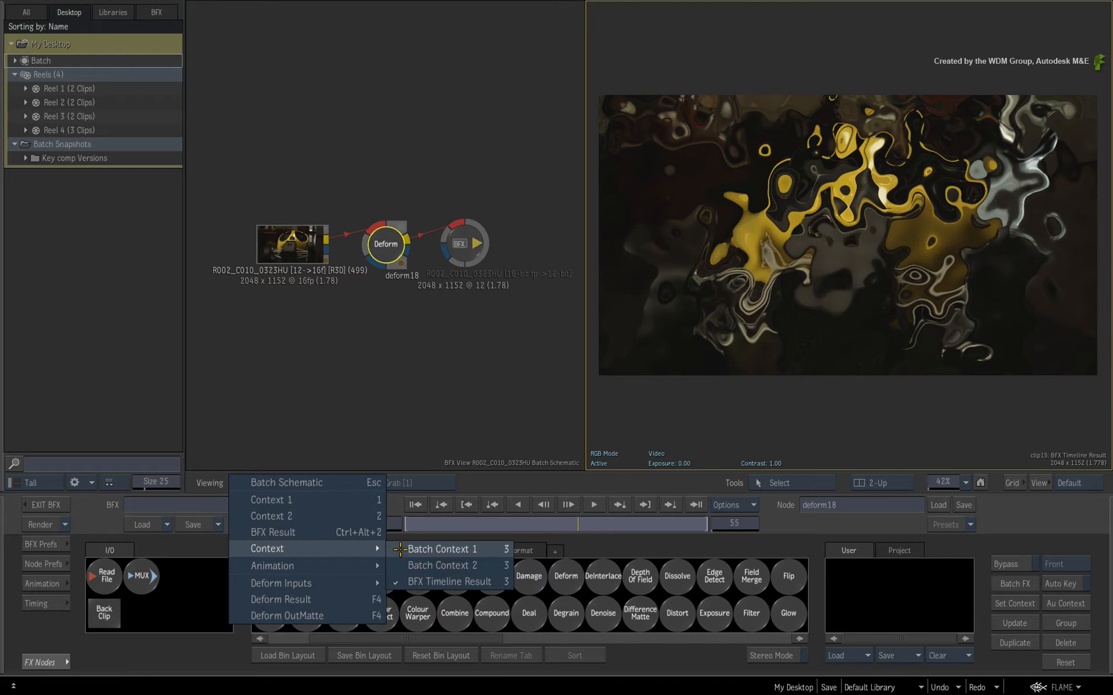
click(788, 330)
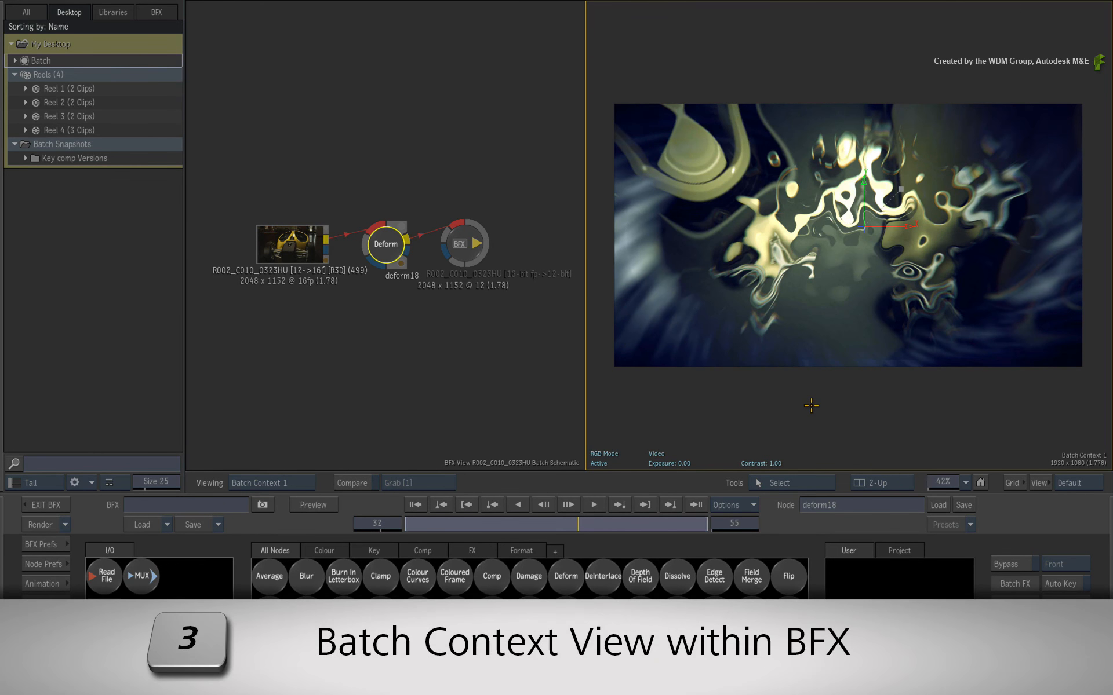
Cycle through the available context views, ending on Batch Context 1, and scrub the Batch FX to frame 24.
key(3)
key(3)
key(3)
key(3)
key(3)
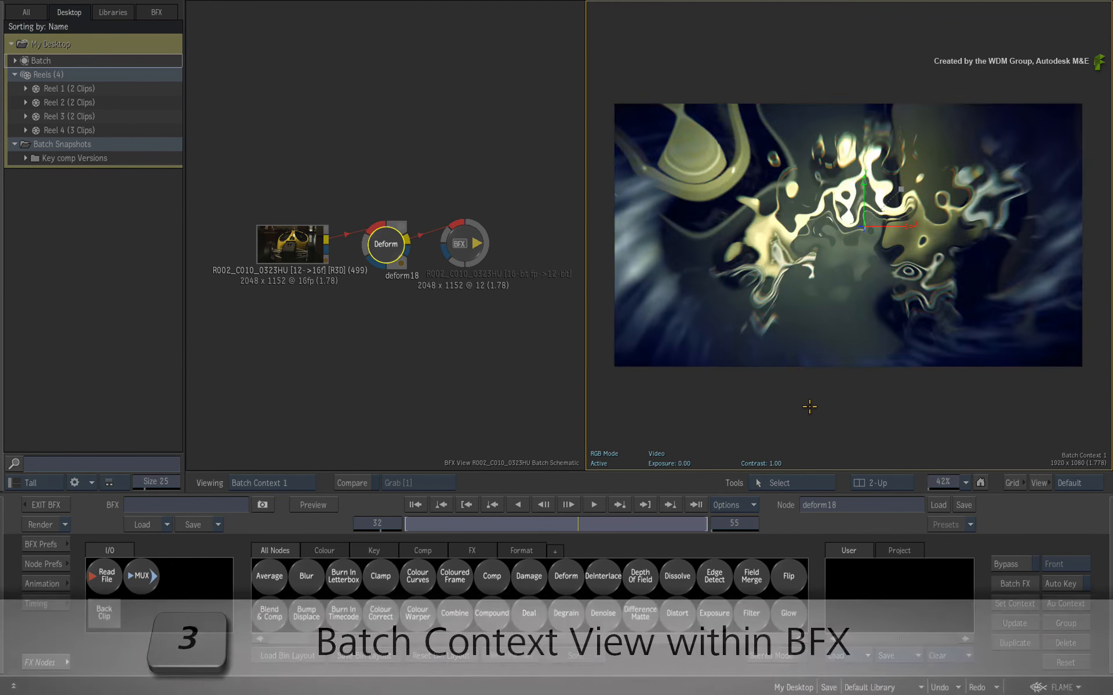
key(3)
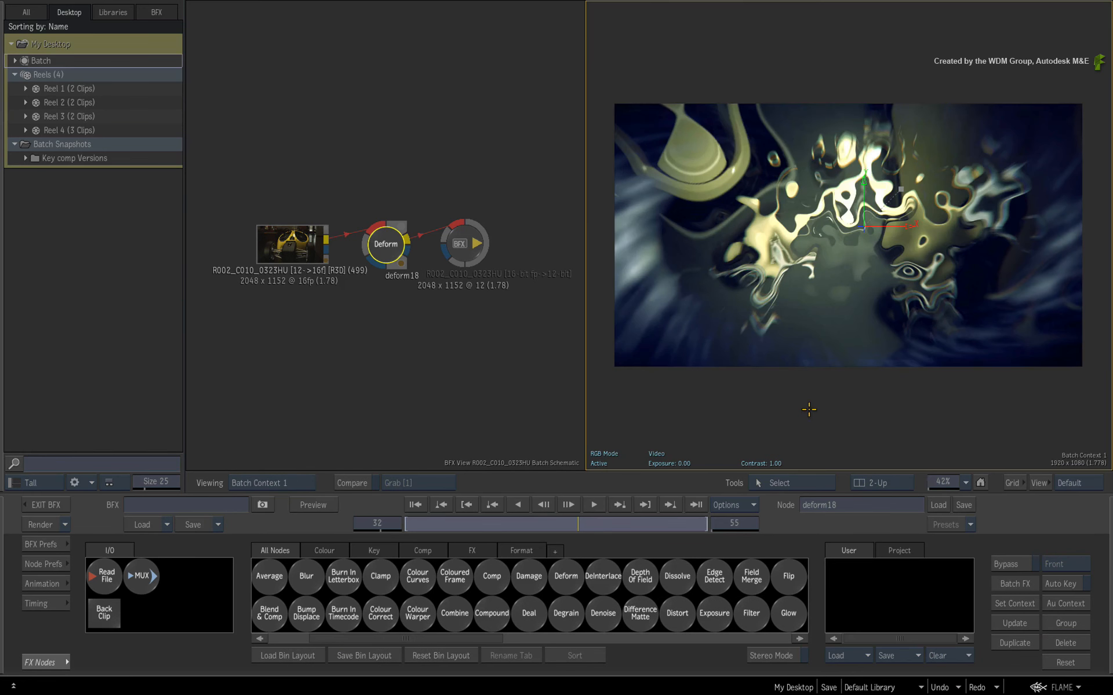
drag(573, 526, 532, 525)
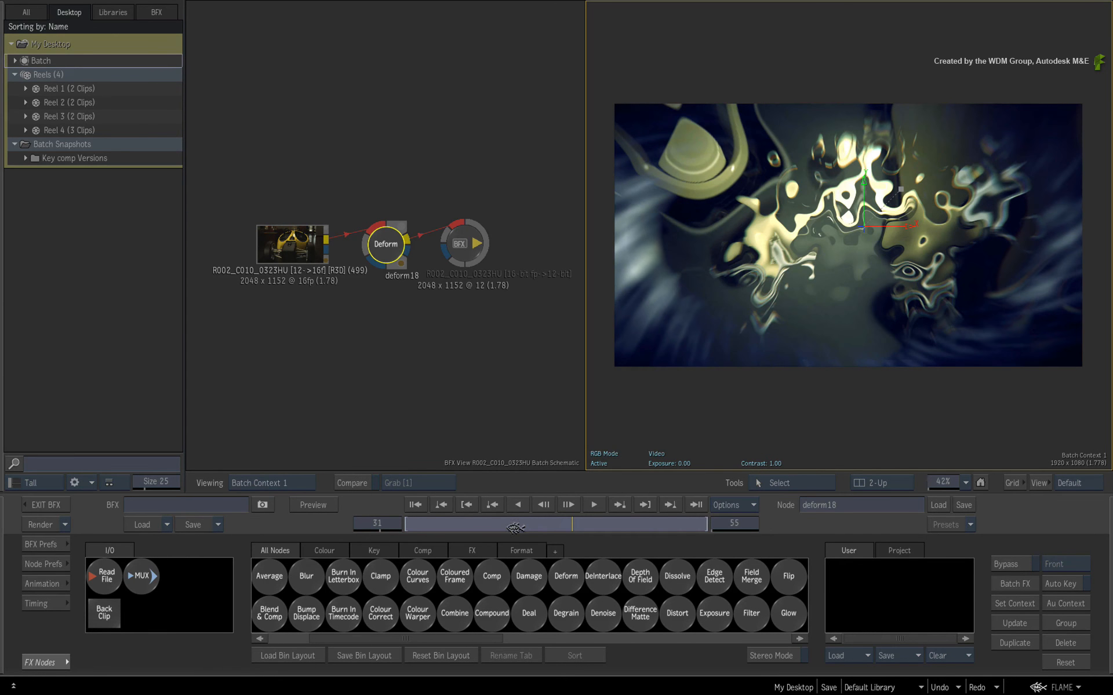
drag(895, 249, 880, 214)
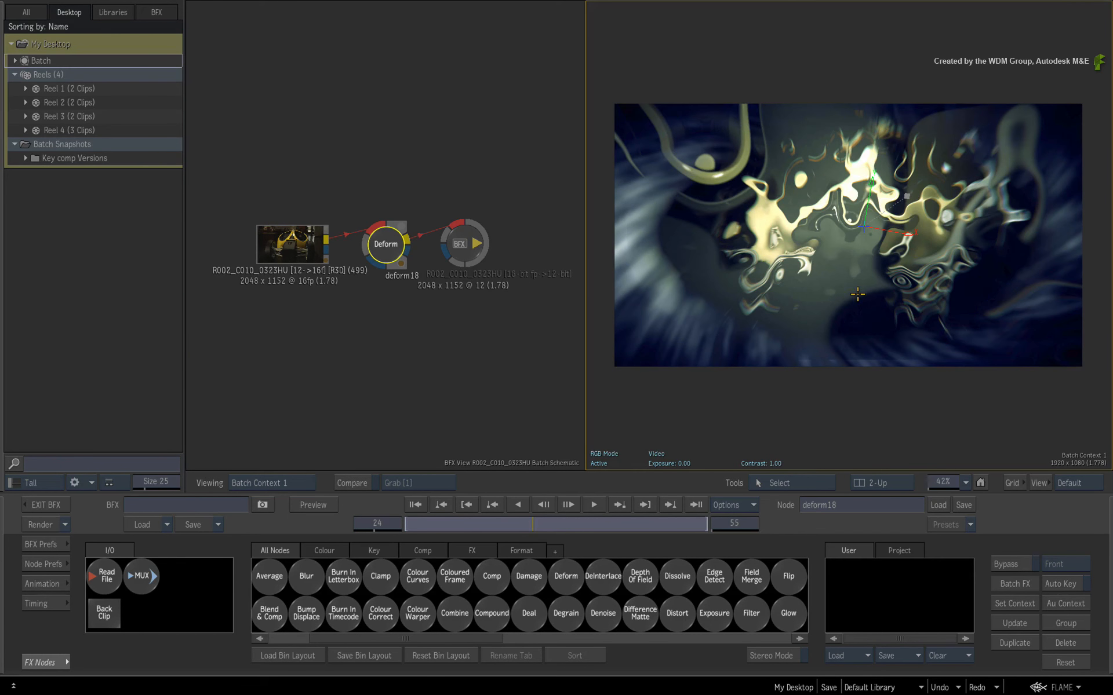
Exit the Batch FX, return to the main Batch and select the Render node.
click(43, 505)
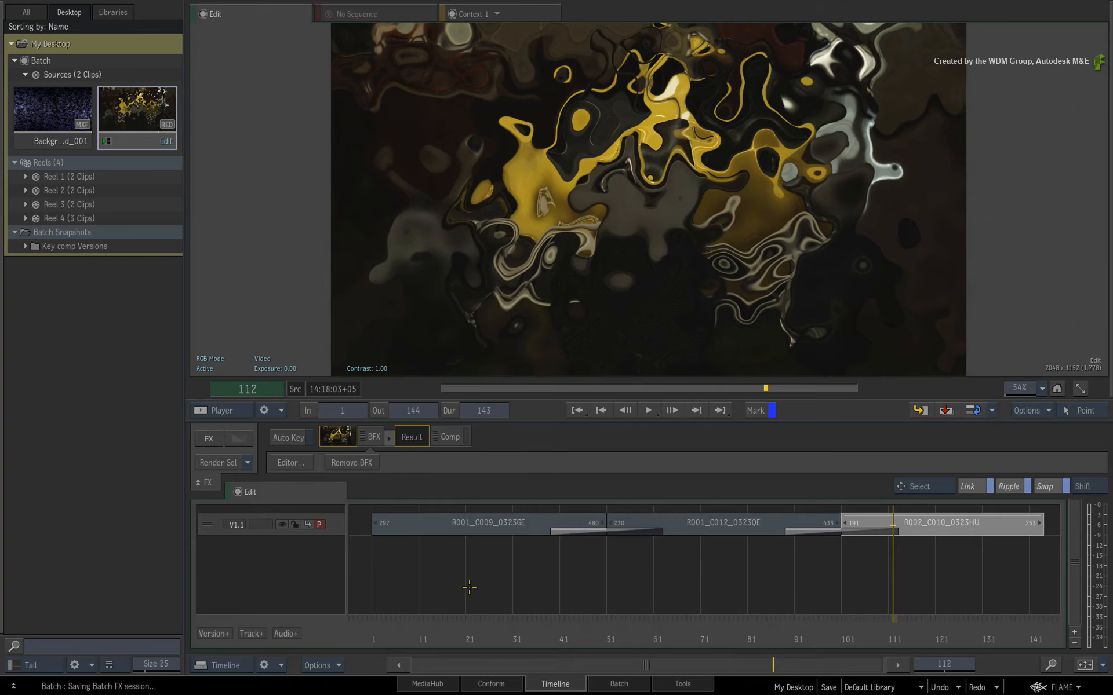
click(603, 684)
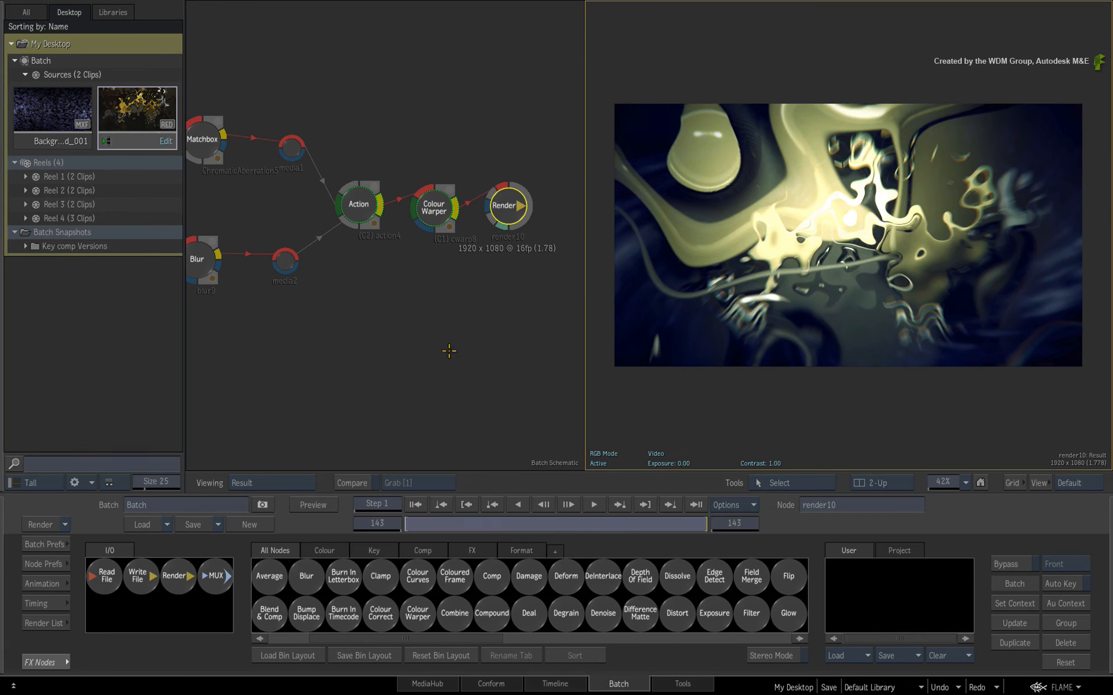
click(503, 191)
Hide the media panel and scrub through the Render node's result, ending on frame 143.
mouse_move(1, 249)
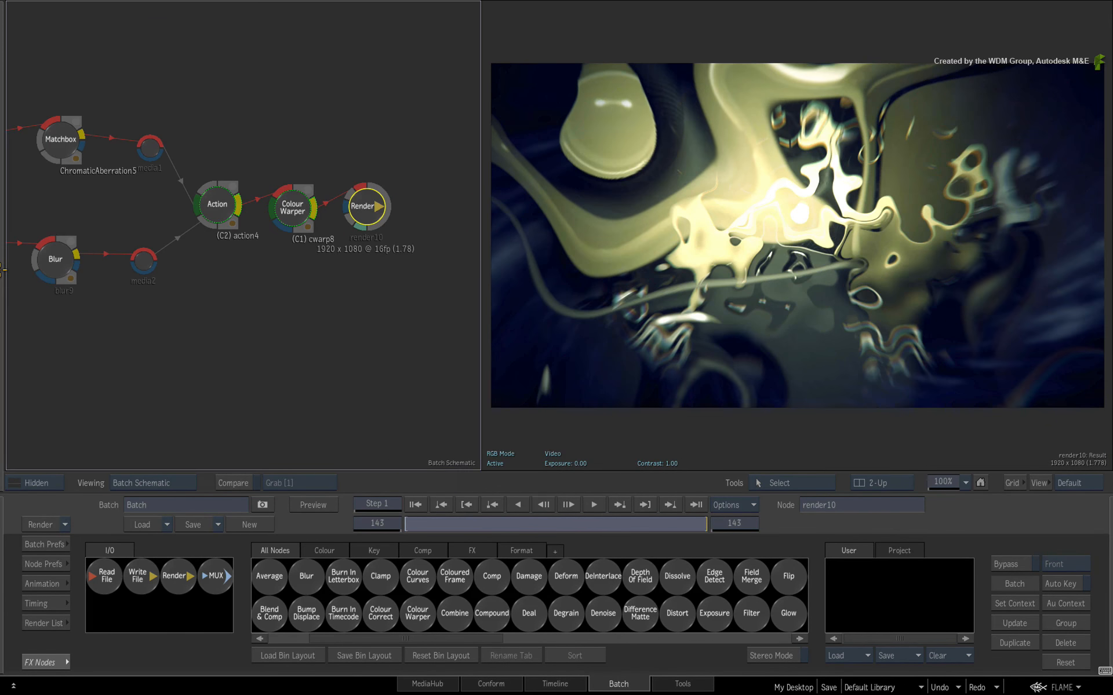
drag(421, 524, 656, 502)
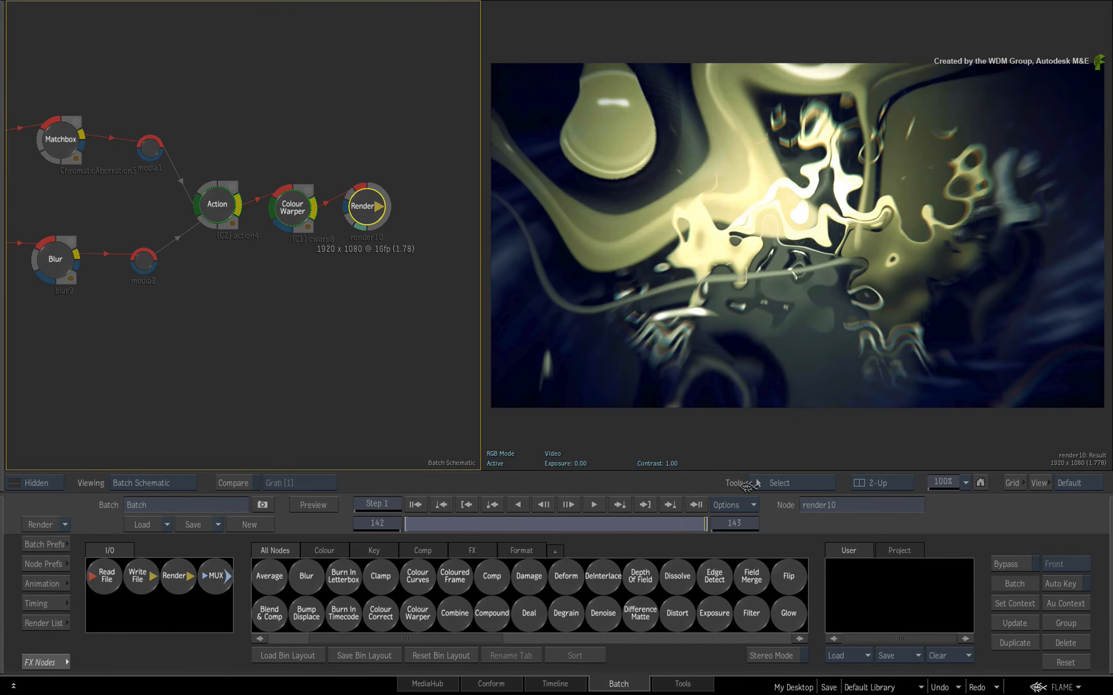
mouse_move(626, 498)
mouse_down()
mouse_move(427, 519)
mouse_move(740, 523)
mouse_up()
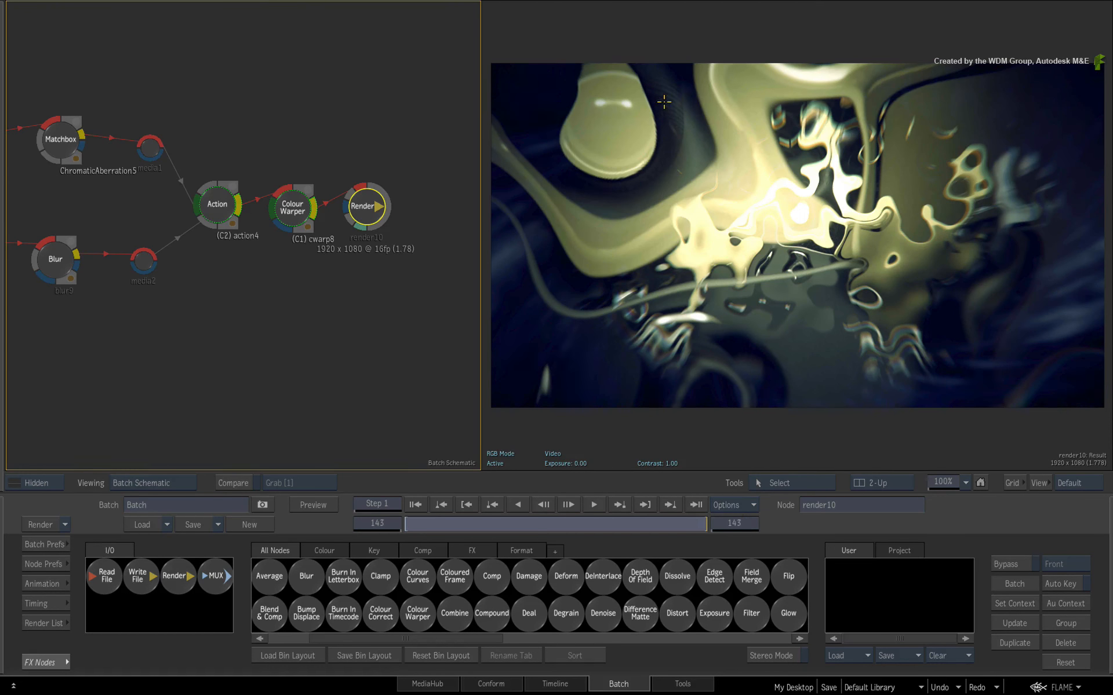